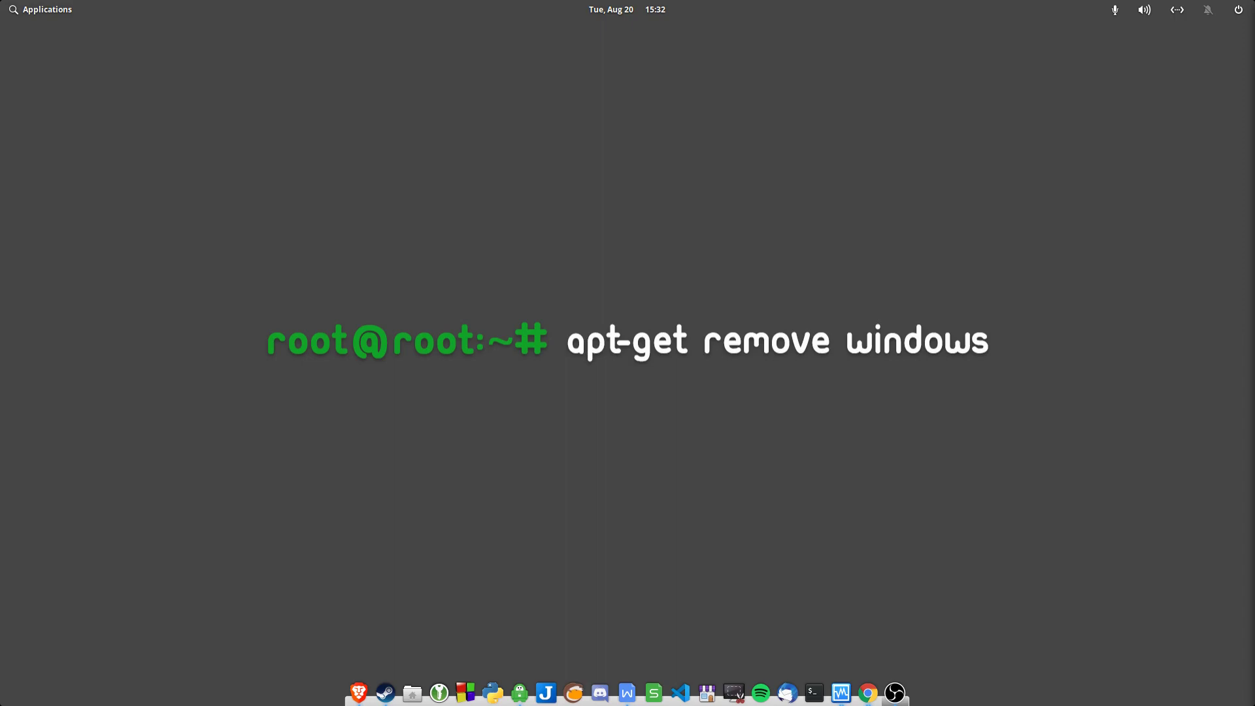
# Bring up Chrome's CentOS download page, launch balenaEtcher and centre its window on screen
pyautogui.hotkey('alt', 'Tab')
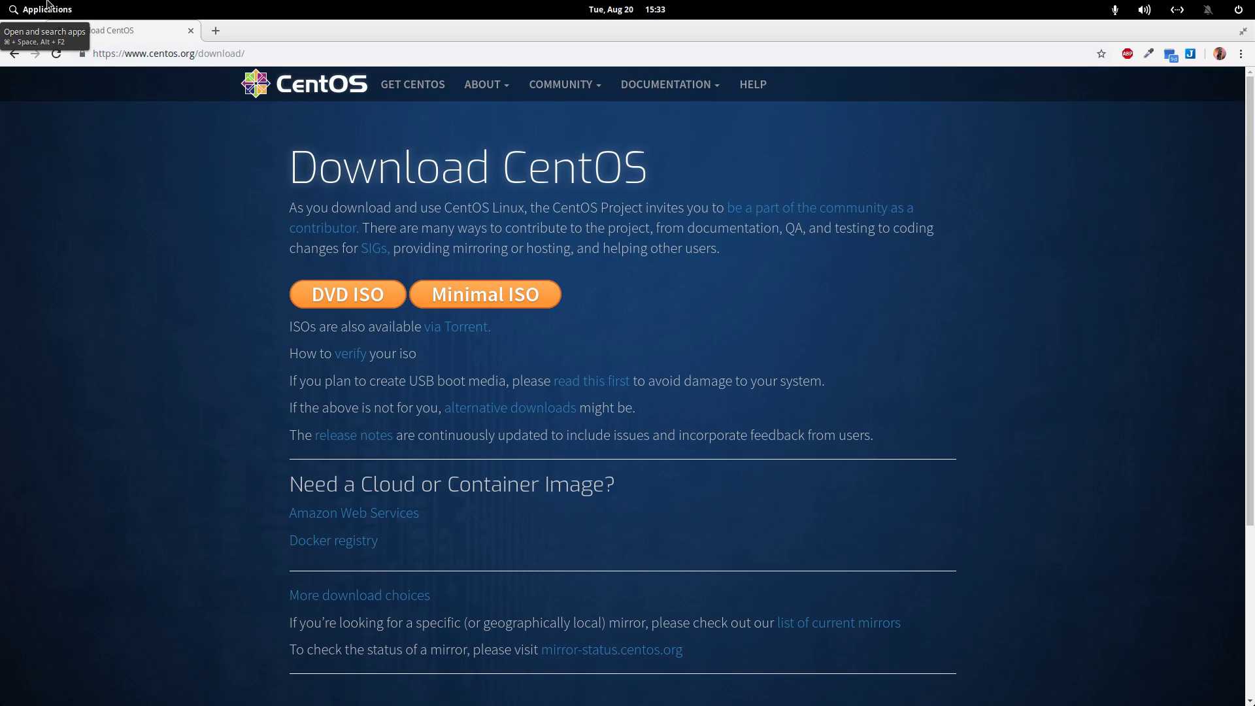
pyautogui.click(66, 11)
pyautogui.click(398, 96)
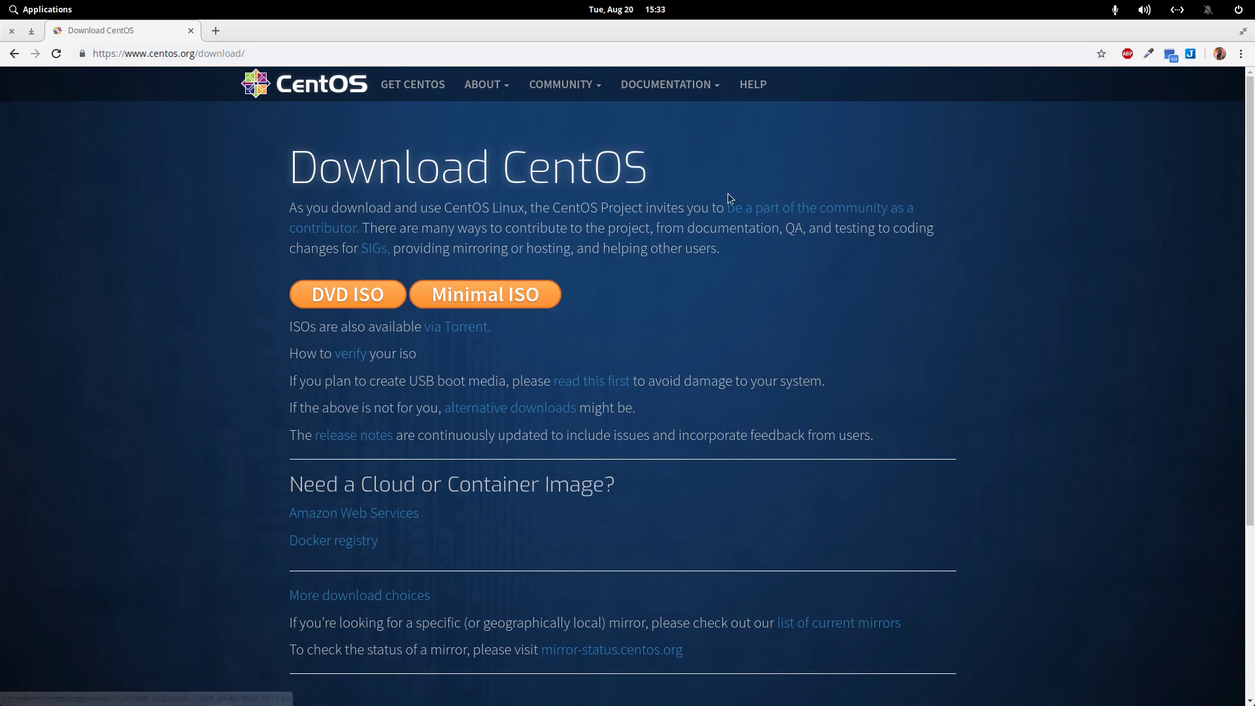
pyautogui.moveTo(922, 206); pyautogui.dragTo(686, 165)
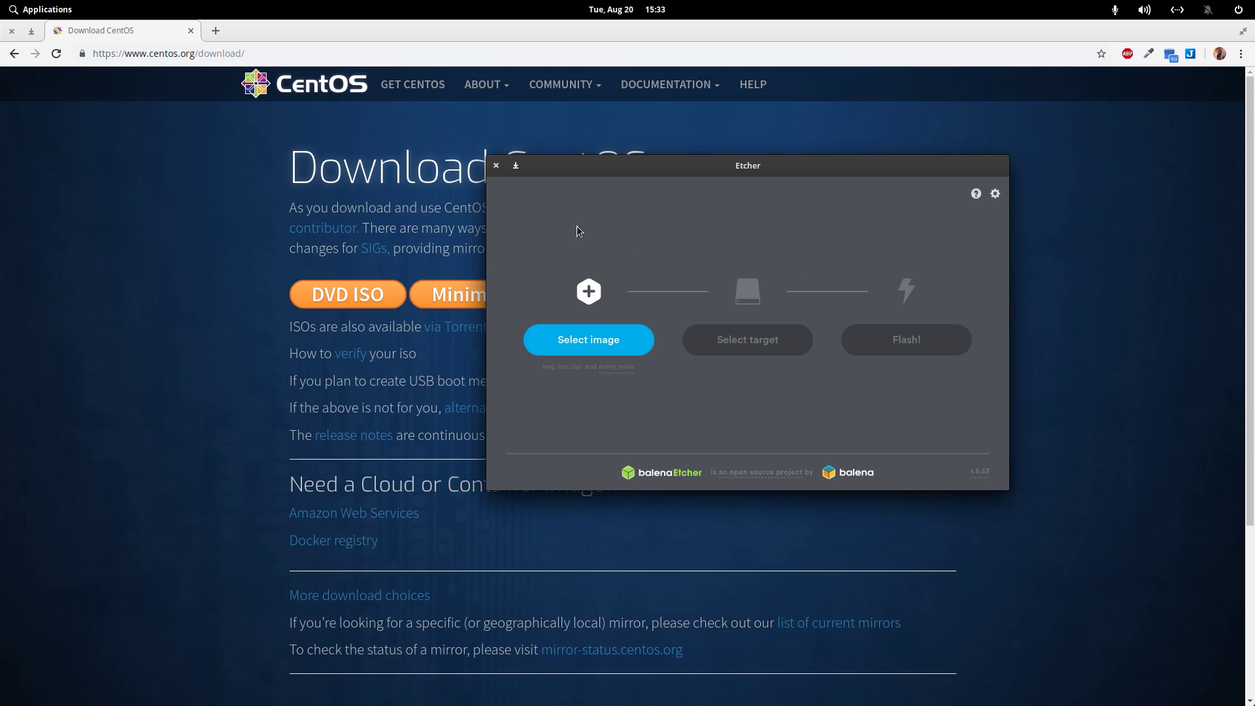
# Close balenaEtcher without flashing any image
pyautogui.click(496, 166)
# In VirtualBox, confirm the CentOS VM storage with CentOS-7-x86_64-DVD-1810.iso on the IDE controller
pyautogui.press('super+Right')
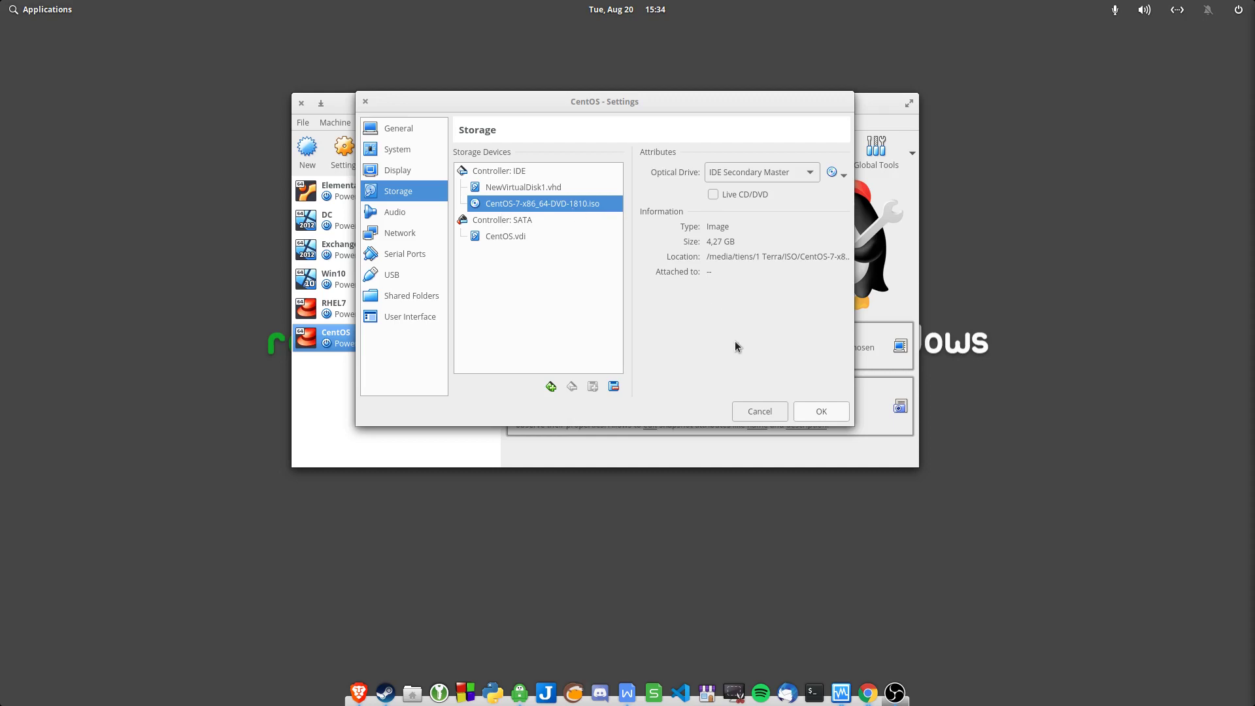
pyautogui.click(814, 412)
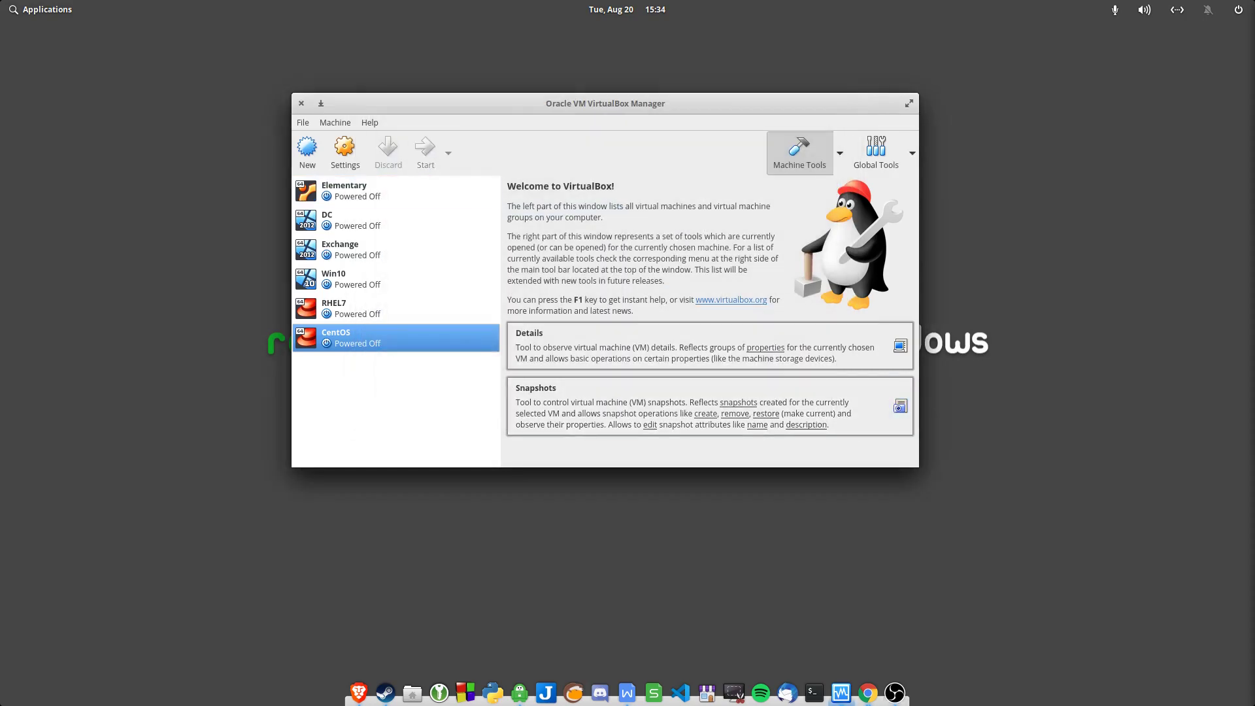
# Start the CentOS VM, boot the Install CentOS 7 entry, and maximize the VM window
pyautogui.click(425, 151)
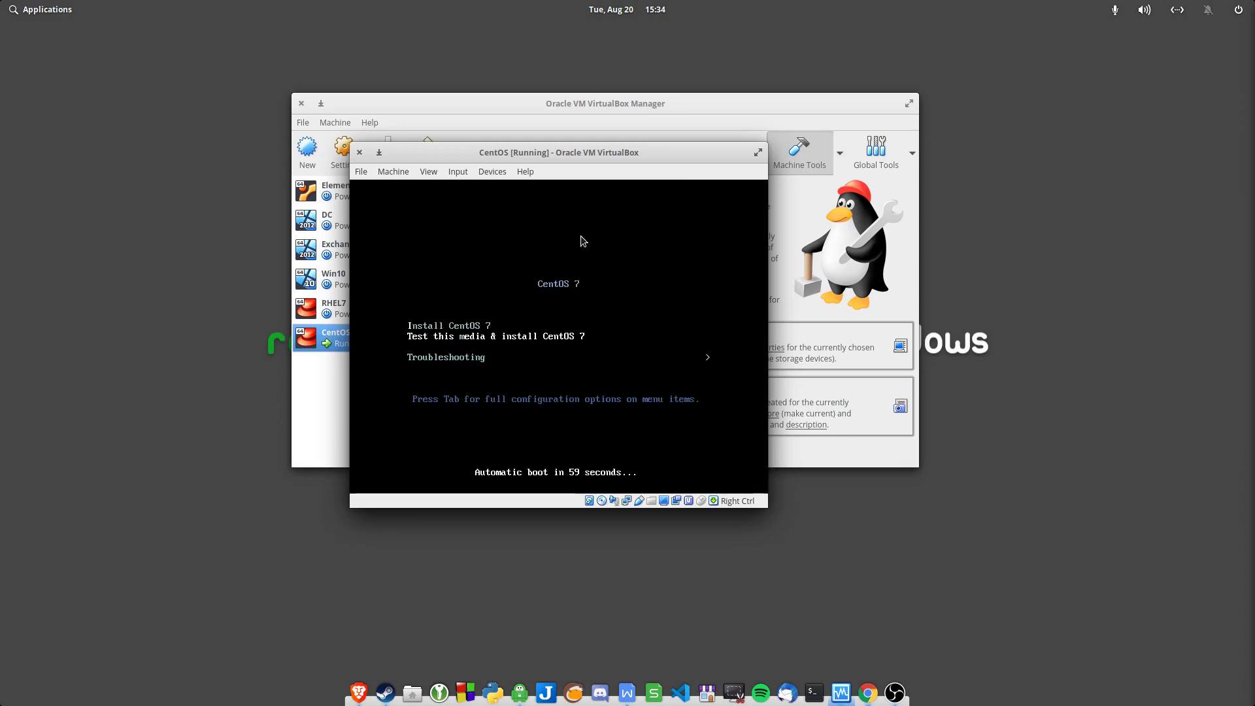
pyautogui.press('Up')
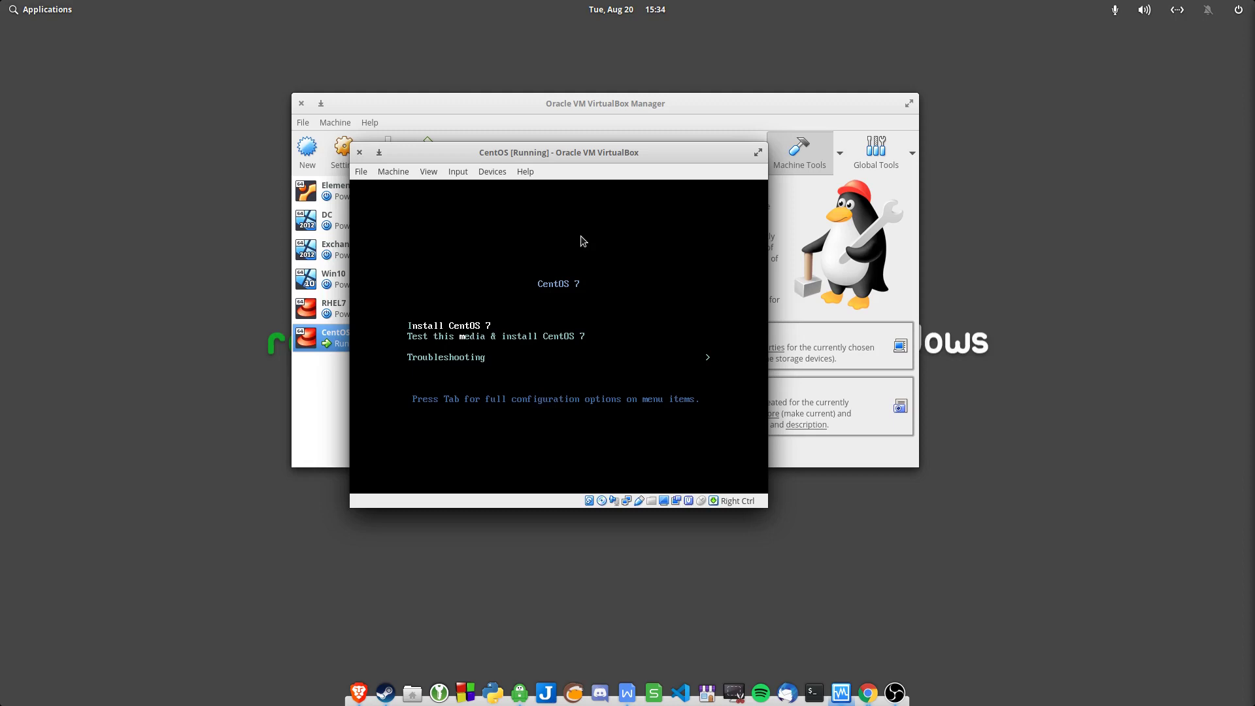
pyautogui.press('Return')
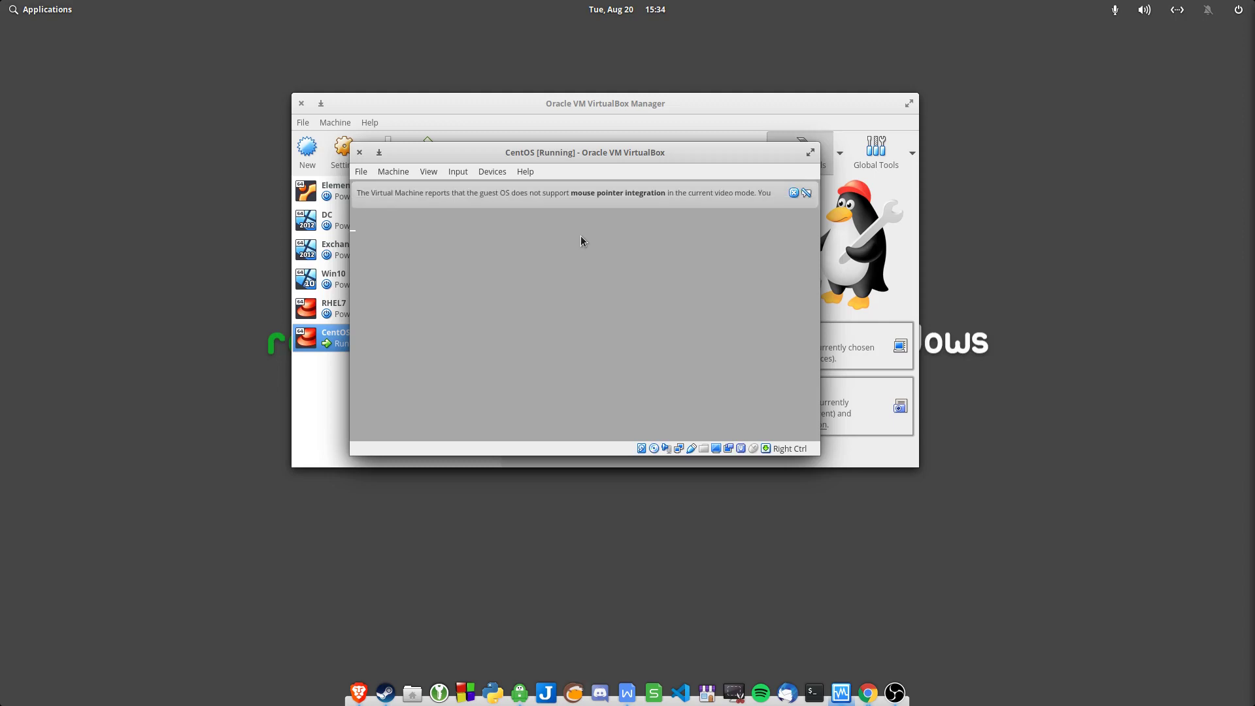
pyautogui.click(794, 192)
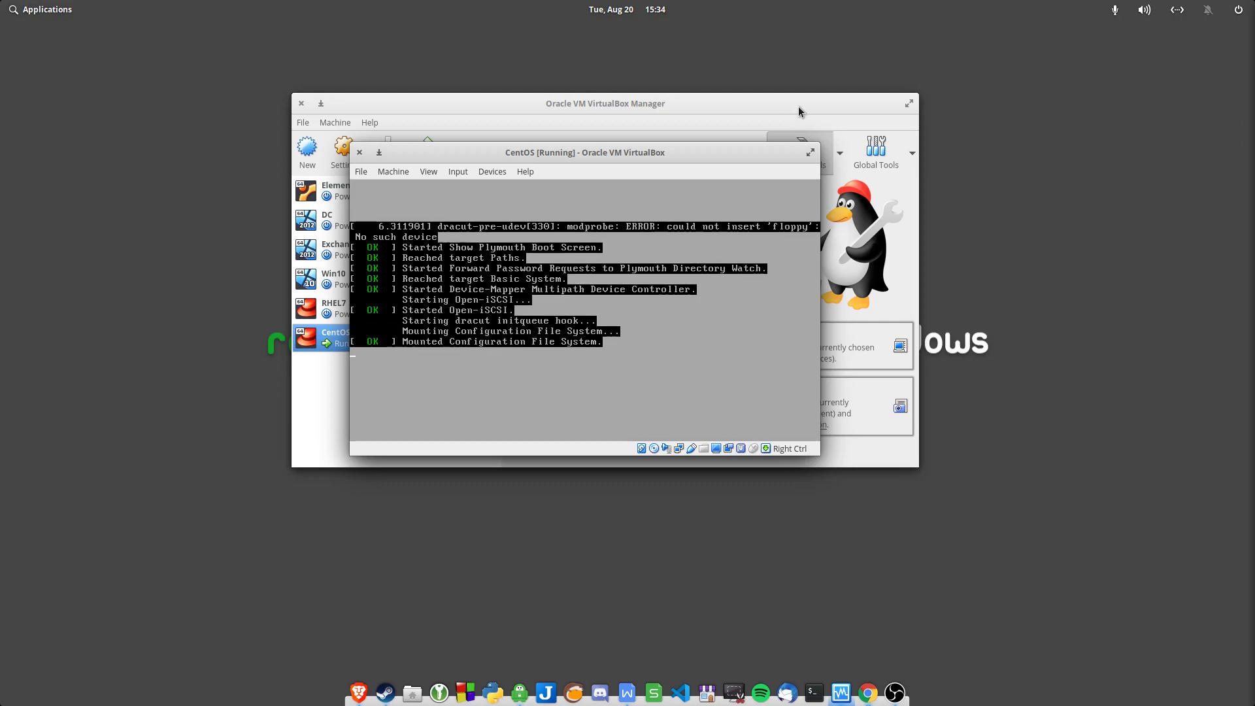
pyautogui.click(810, 153)
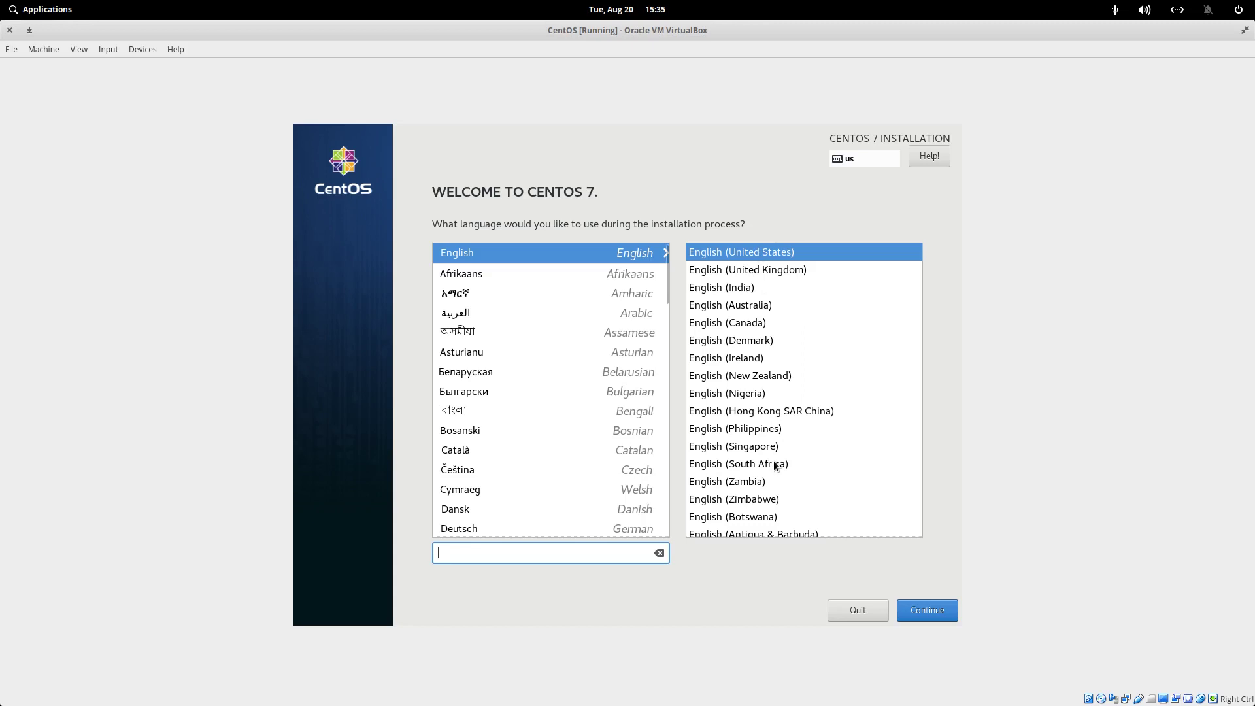
# Choose English (South Africa) as the installer language and continue
pyautogui.click(772, 464)
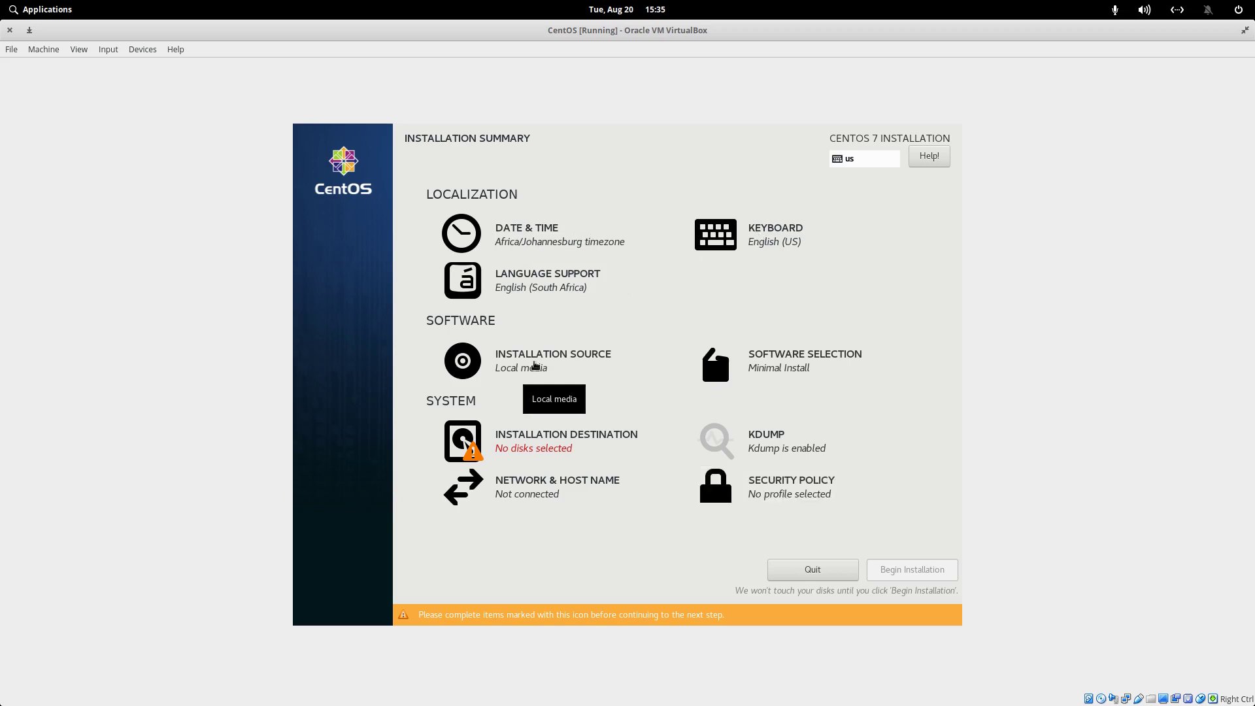
# Leave Software Selection on Minimal Install, then go to Installation Destination
pyautogui.click(814, 363)
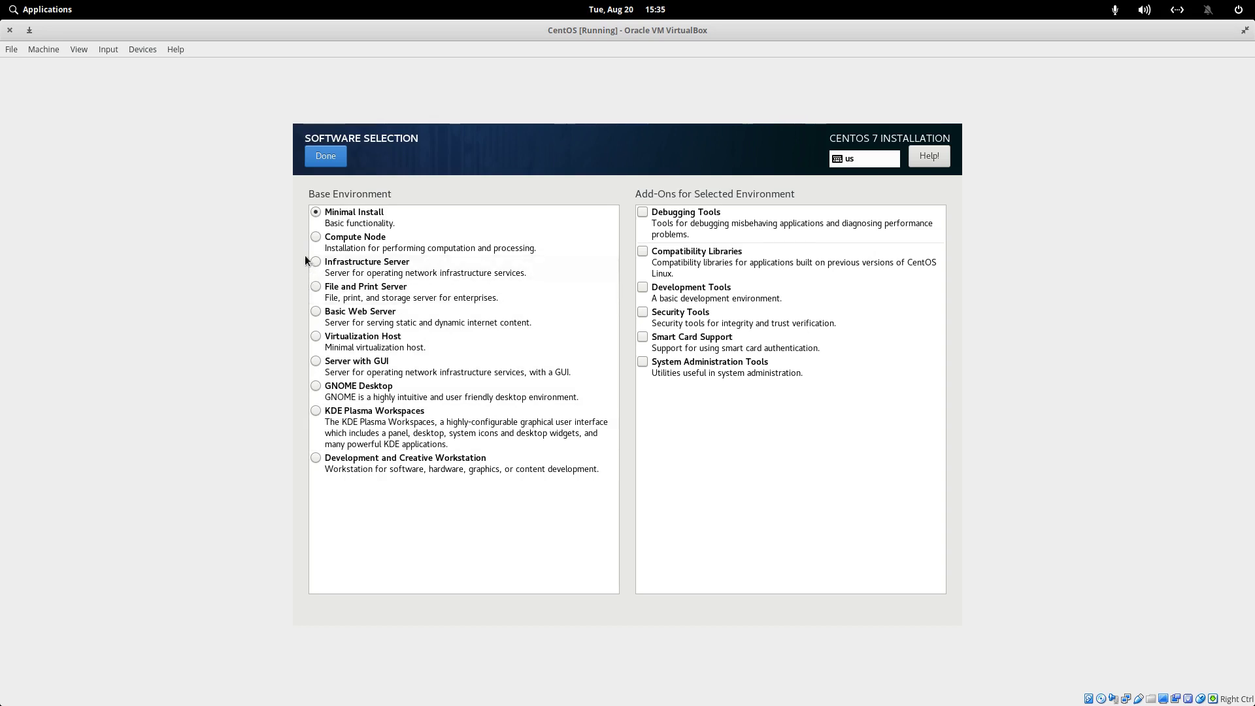
pyautogui.click(326, 156)
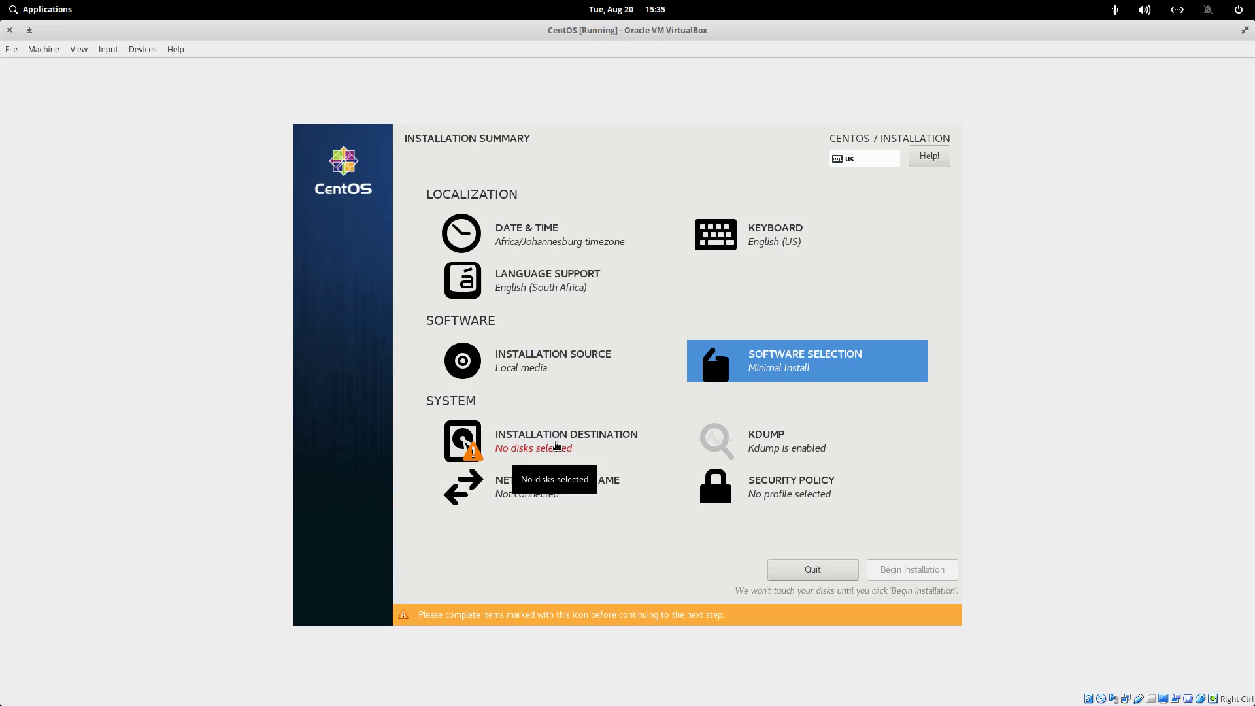
pyautogui.click(556, 447)
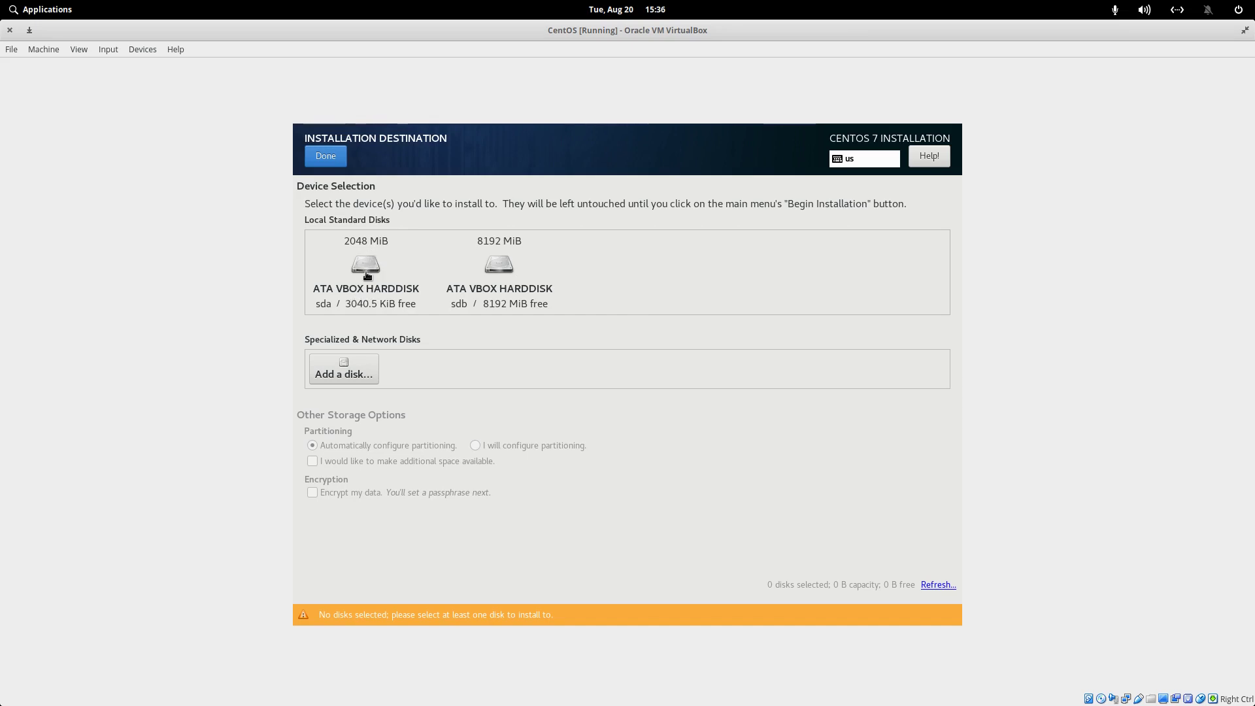
# Select the 8192 MiB sdb disk as the install target with automatic partitioning
pyautogui.click(509, 266)
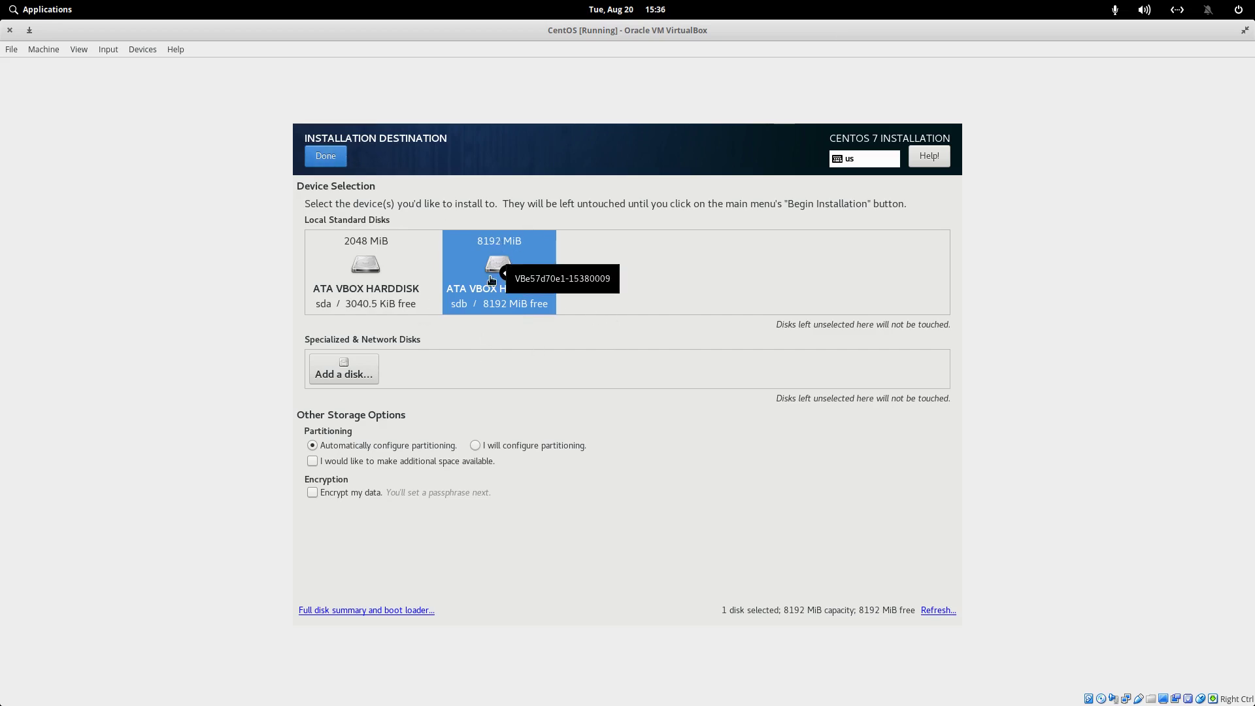
pyautogui.click(340, 160)
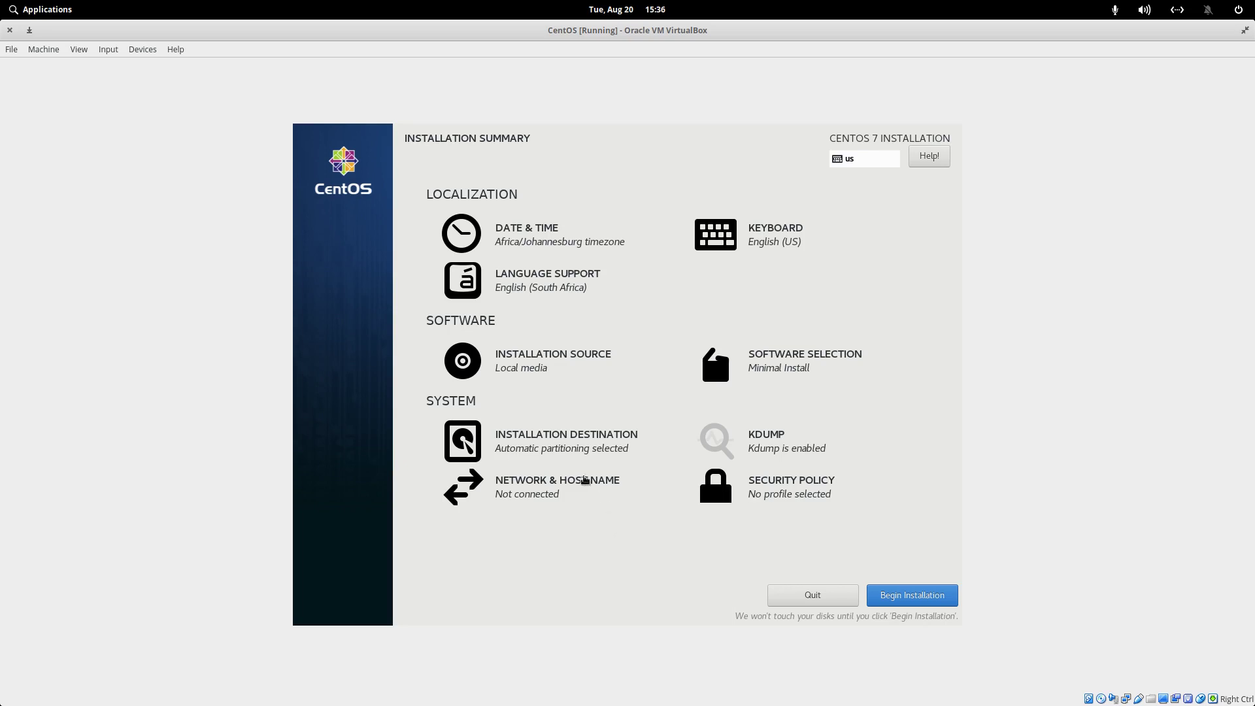
# Turn on the enp0s3 Ethernet connection and apply the host name testServer
pyautogui.click(574, 499)
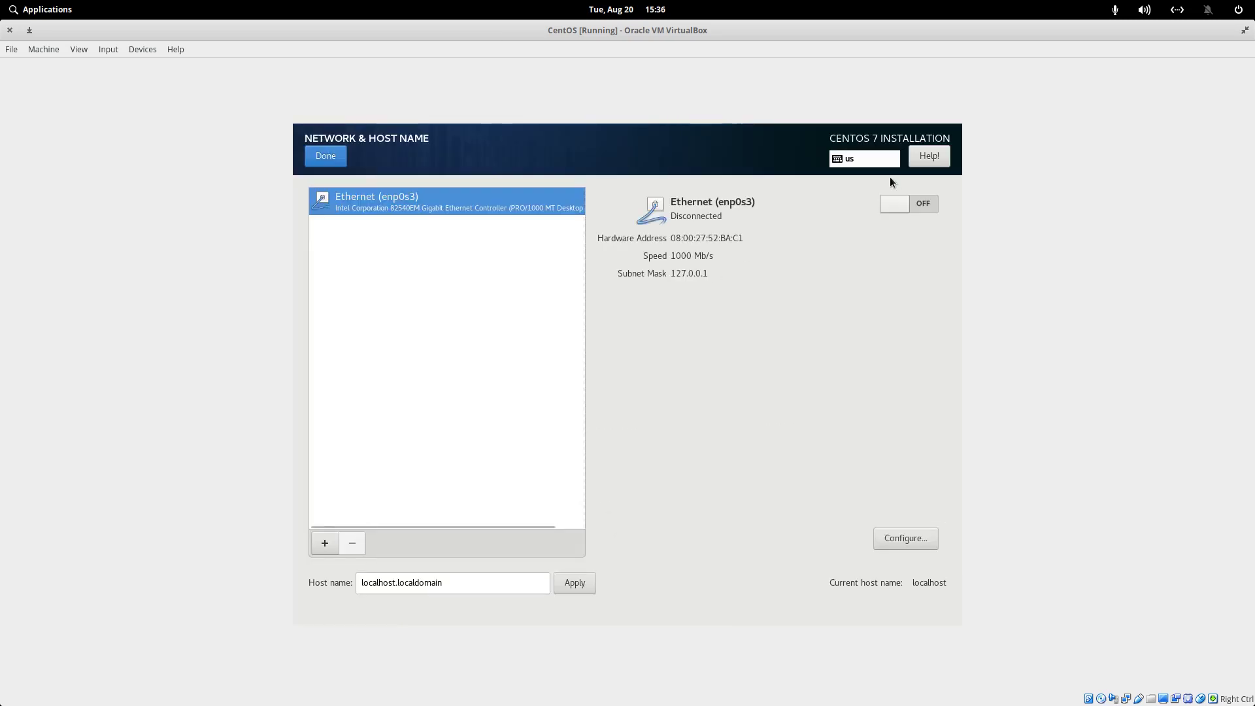
pyautogui.click(924, 200)
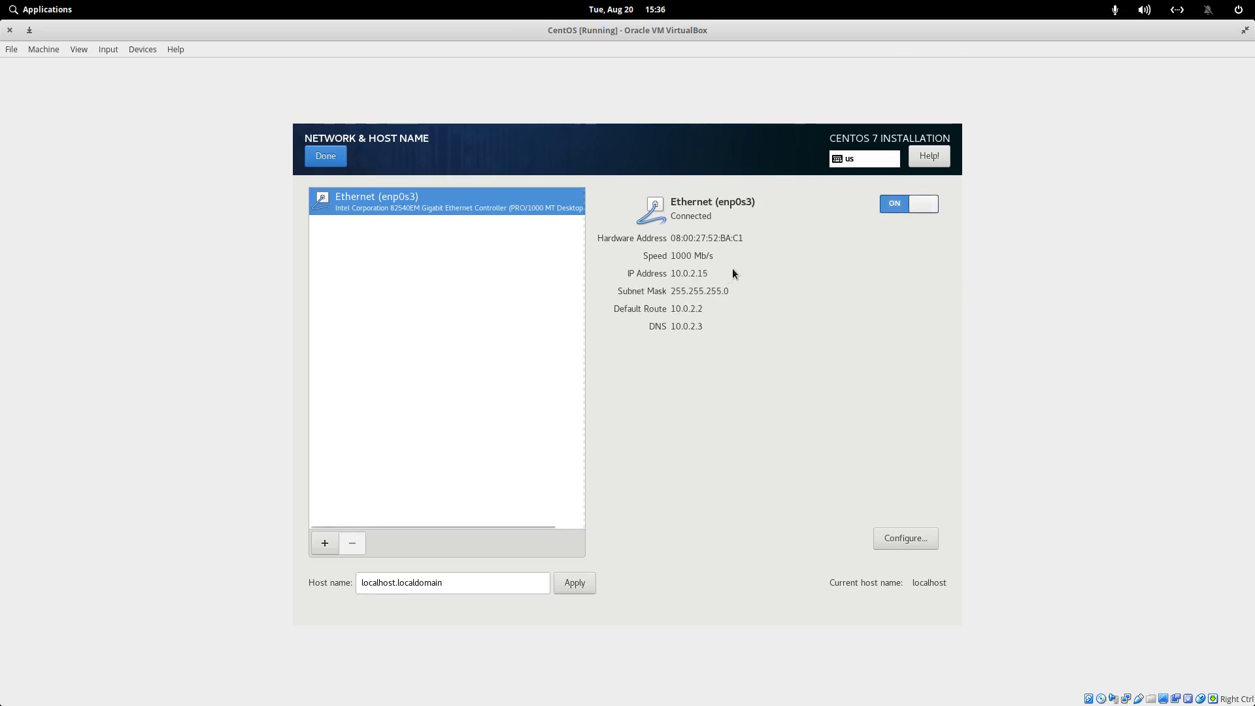
pyautogui.tripleClick(451, 584)
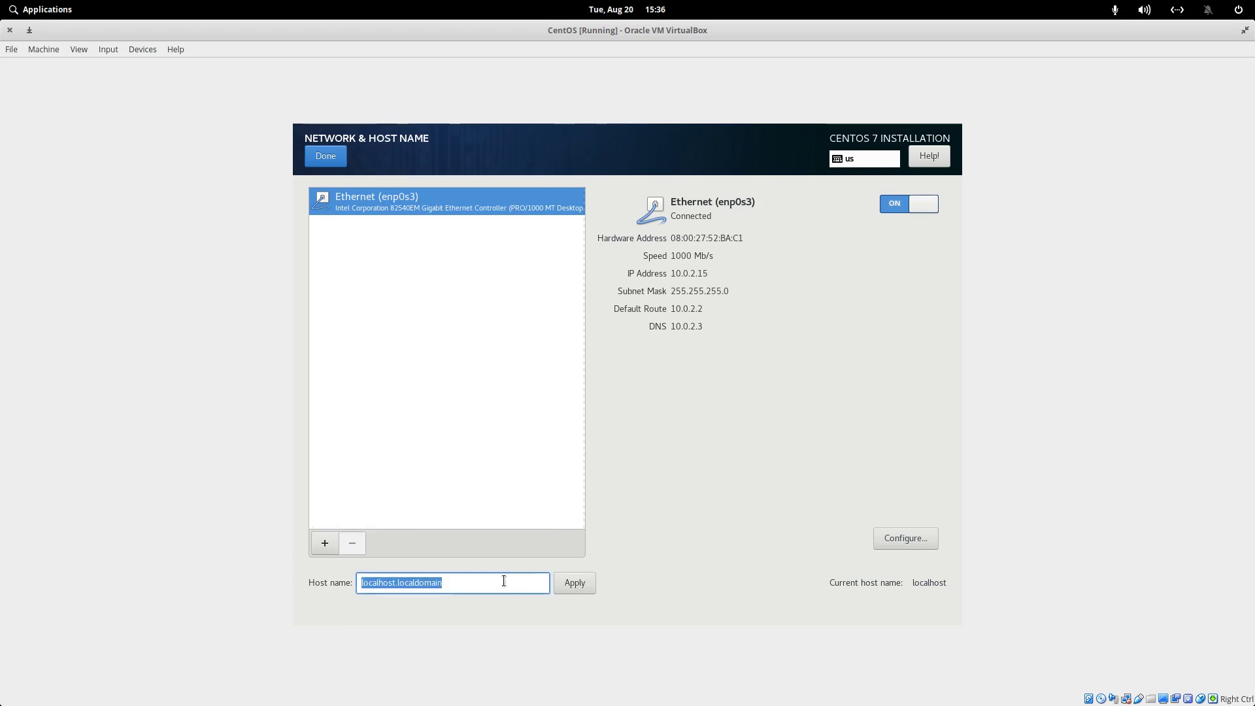
pyautogui.write('testServer')
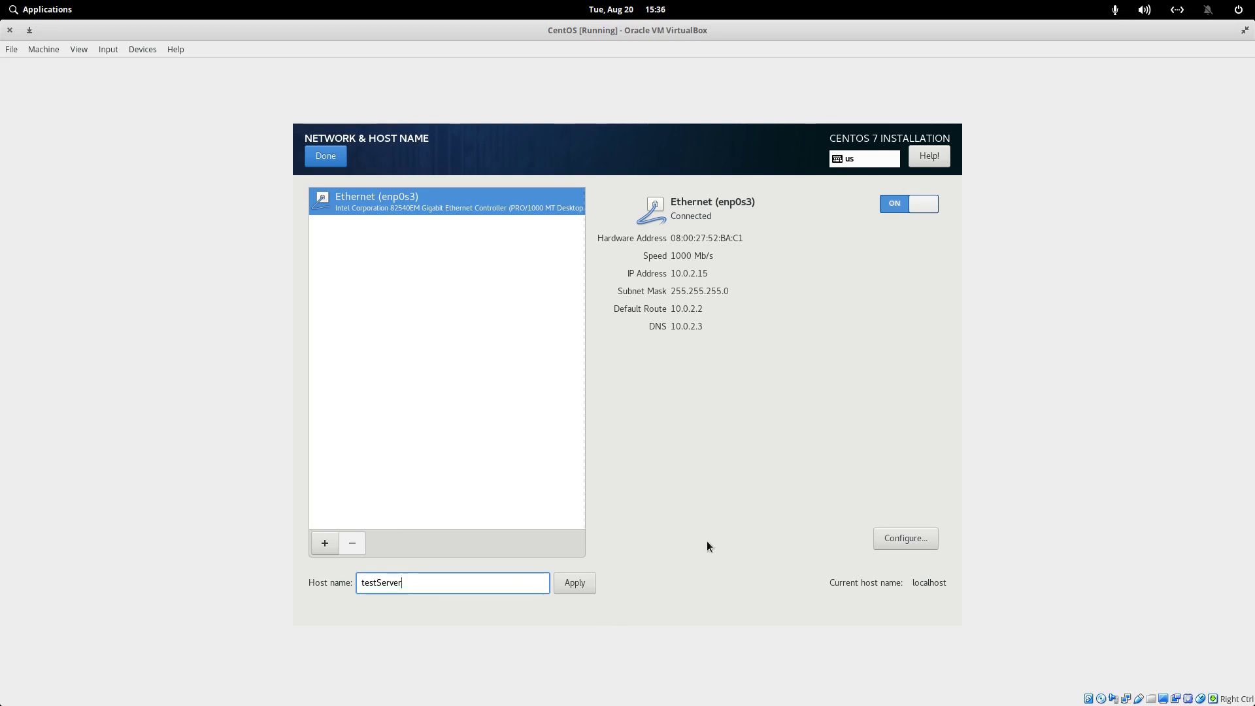
pyautogui.click(576, 583)
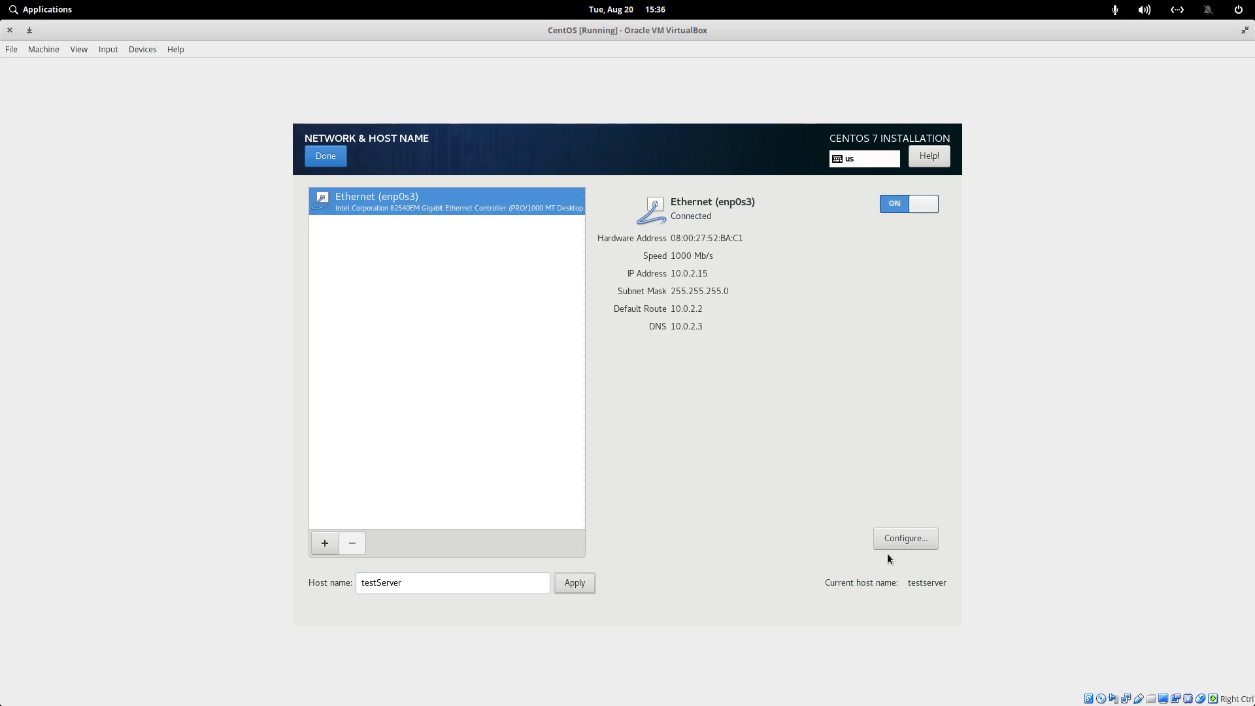
# Review the enp0s3 connection settings without changes and return to the summary
pyautogui.click(908, 538)
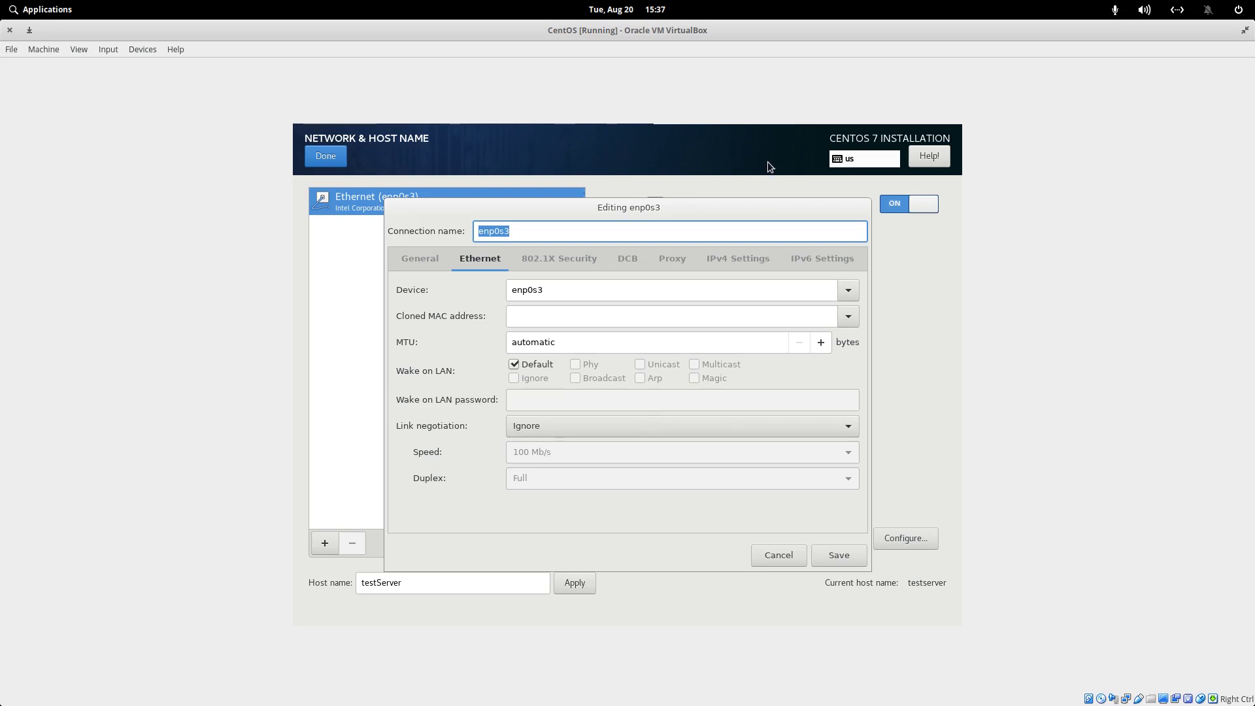
pyautogui.click(783, 556)
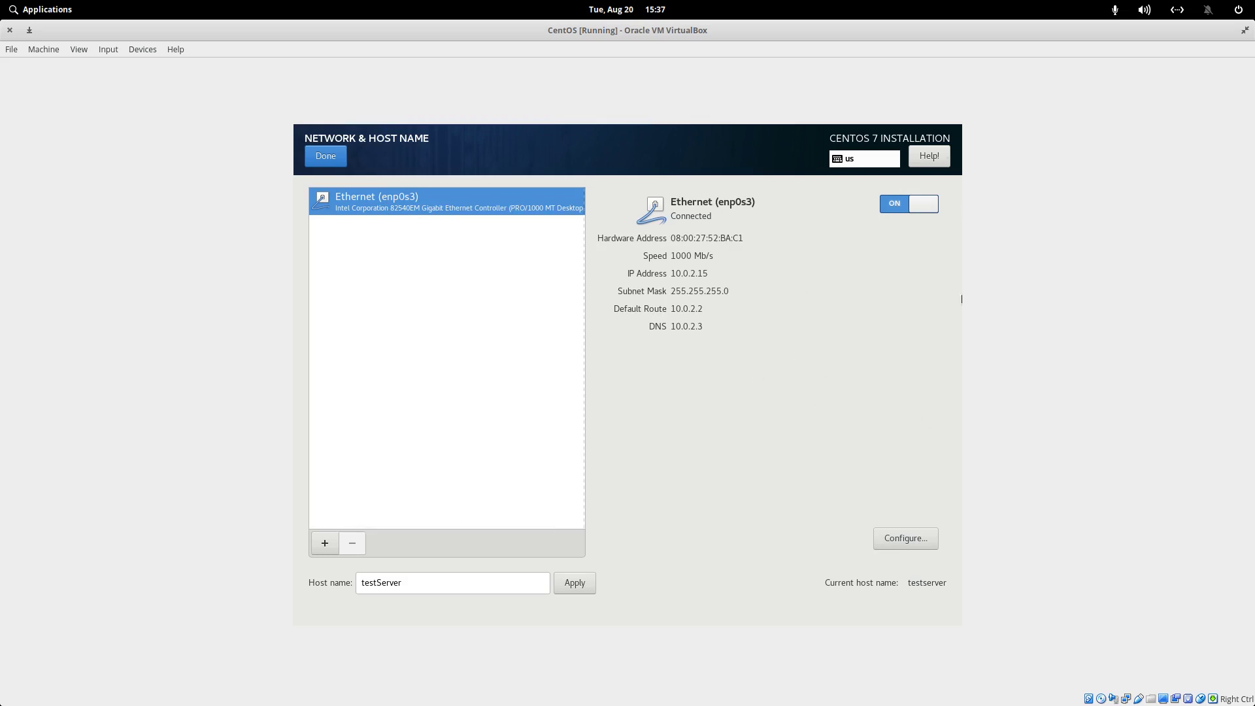
pyautogui.click(327, 158)
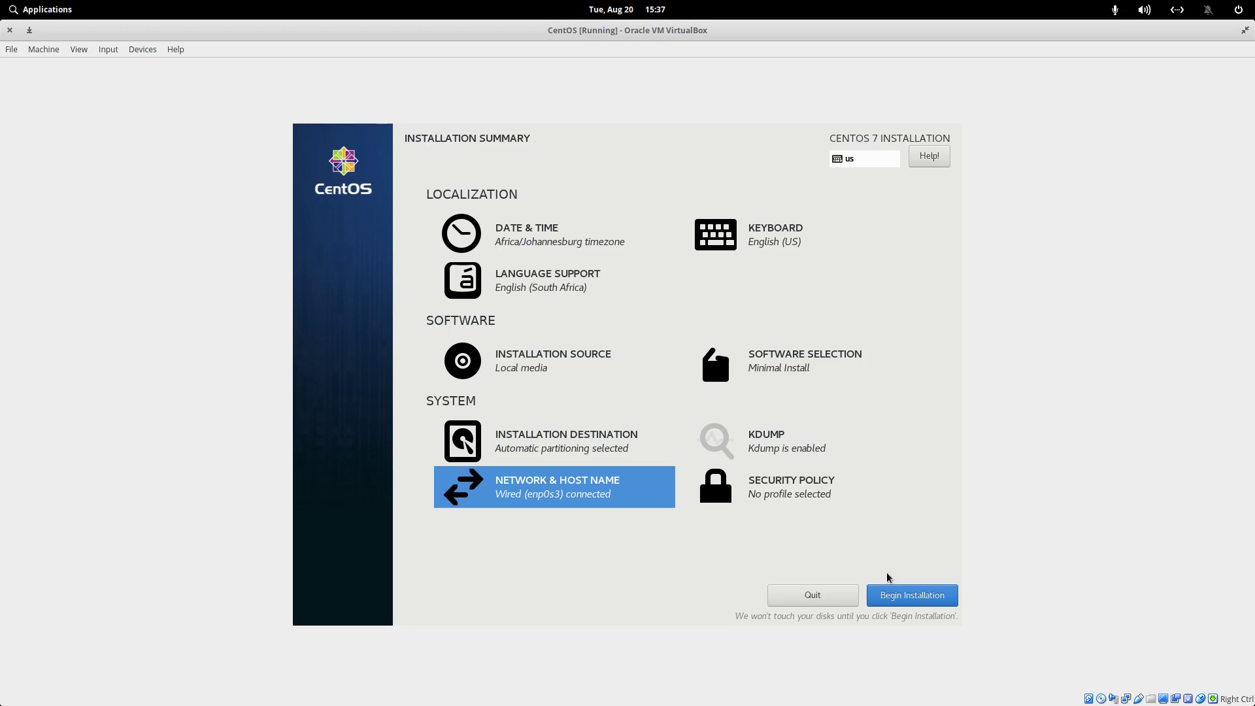
# Begin the installation and set the root password, accepting the weak-password warning
pyautogui.click(916, 595)
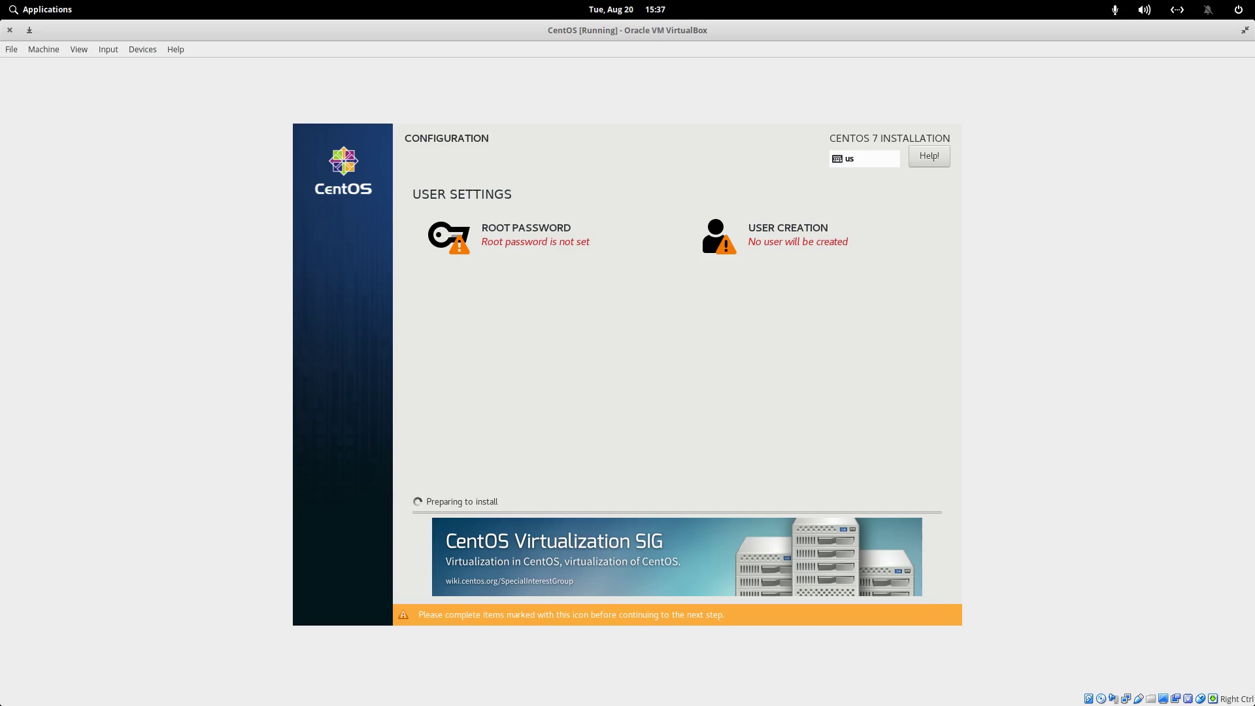
pyautogui.click(548, 243)
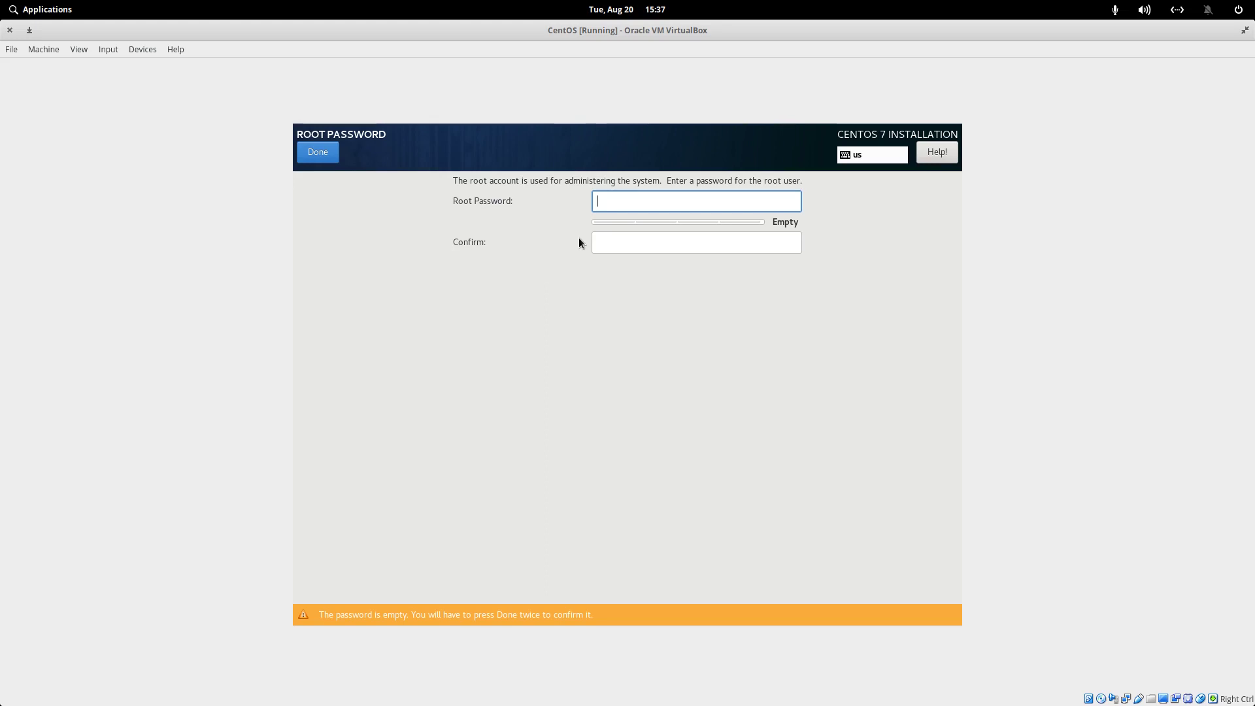
pyautogui.write('123456')
pyautogui.press('Tab')
pyautogui.write('123456')
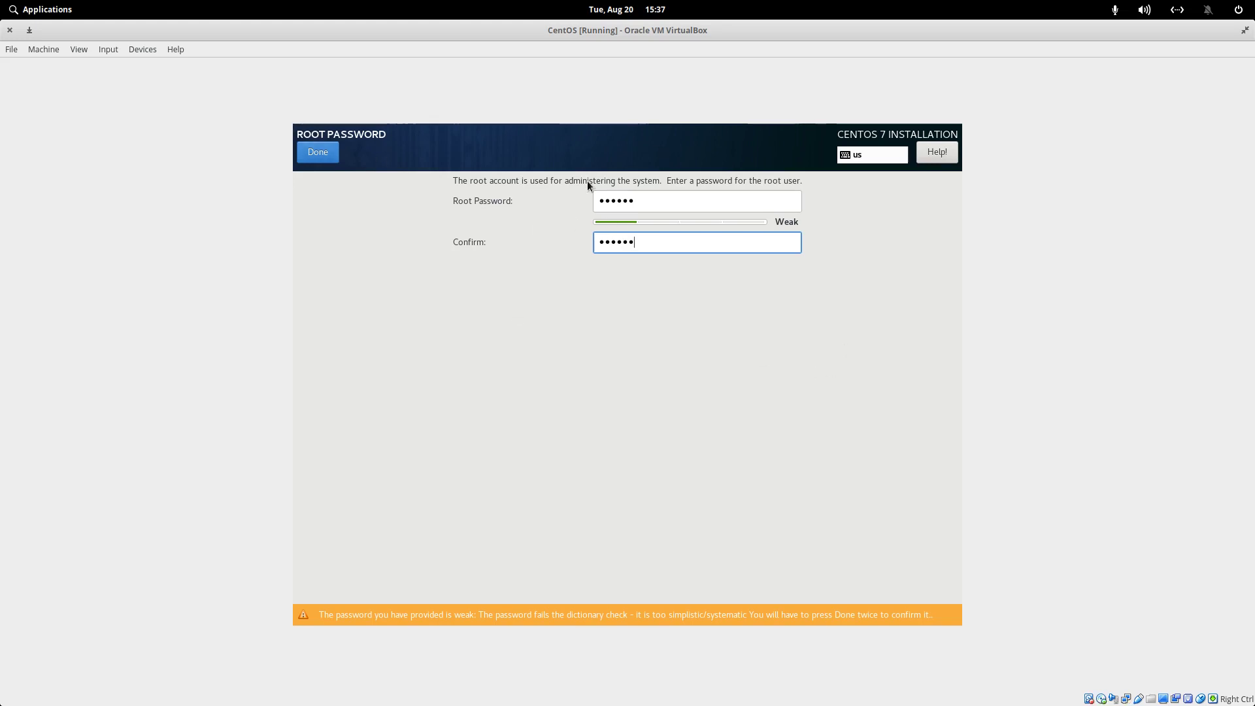
pyautogui.click(319, 150)
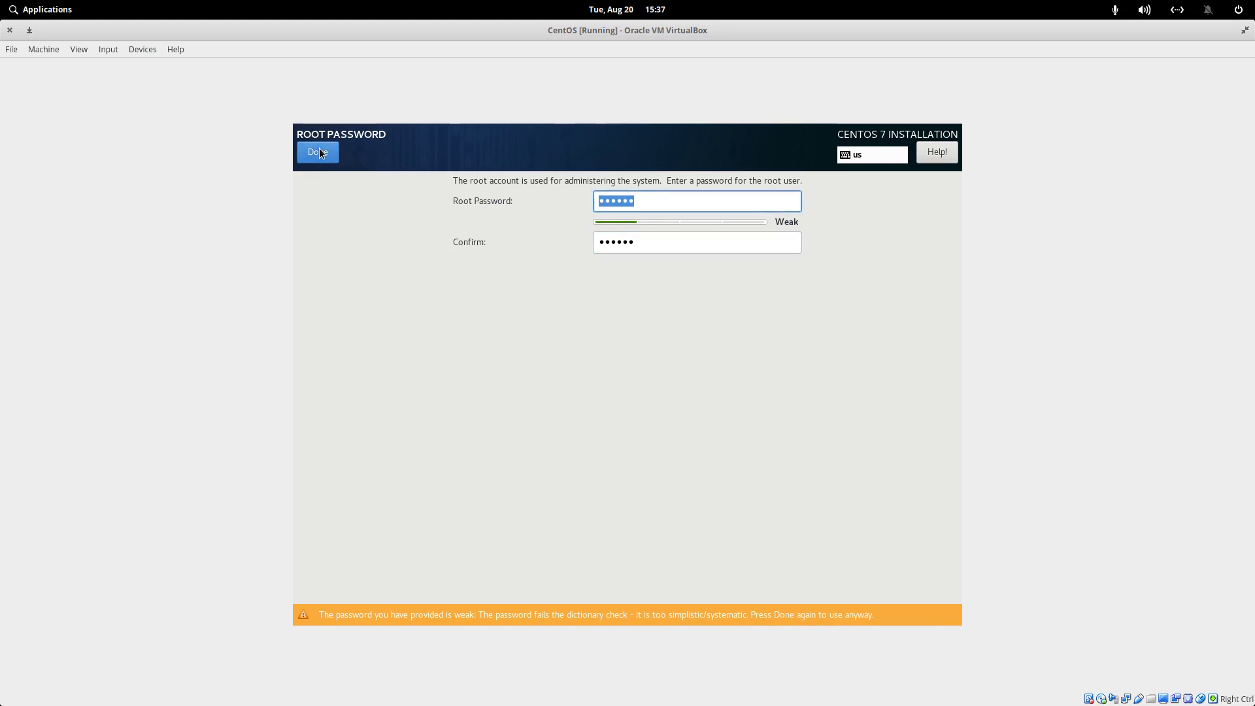
pyautogui.click(319, 150)
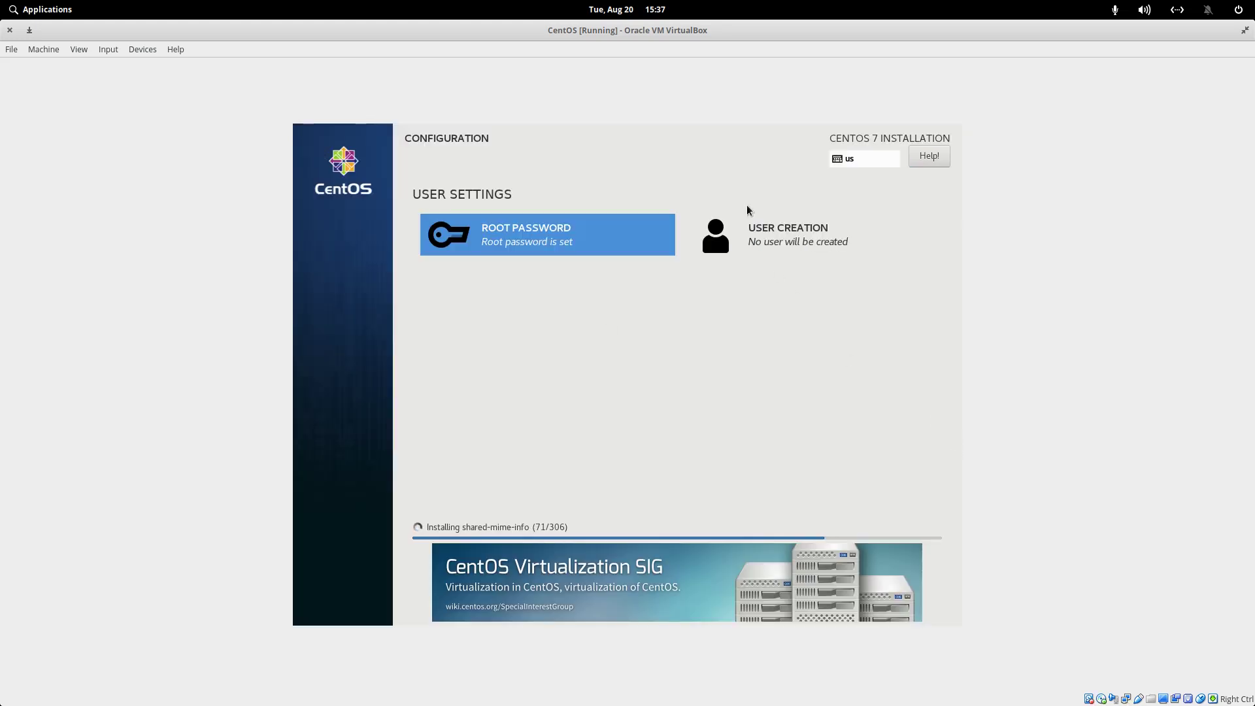
# Create the new user with their full name and a confirmed password
pyautogui.click(787, 234)
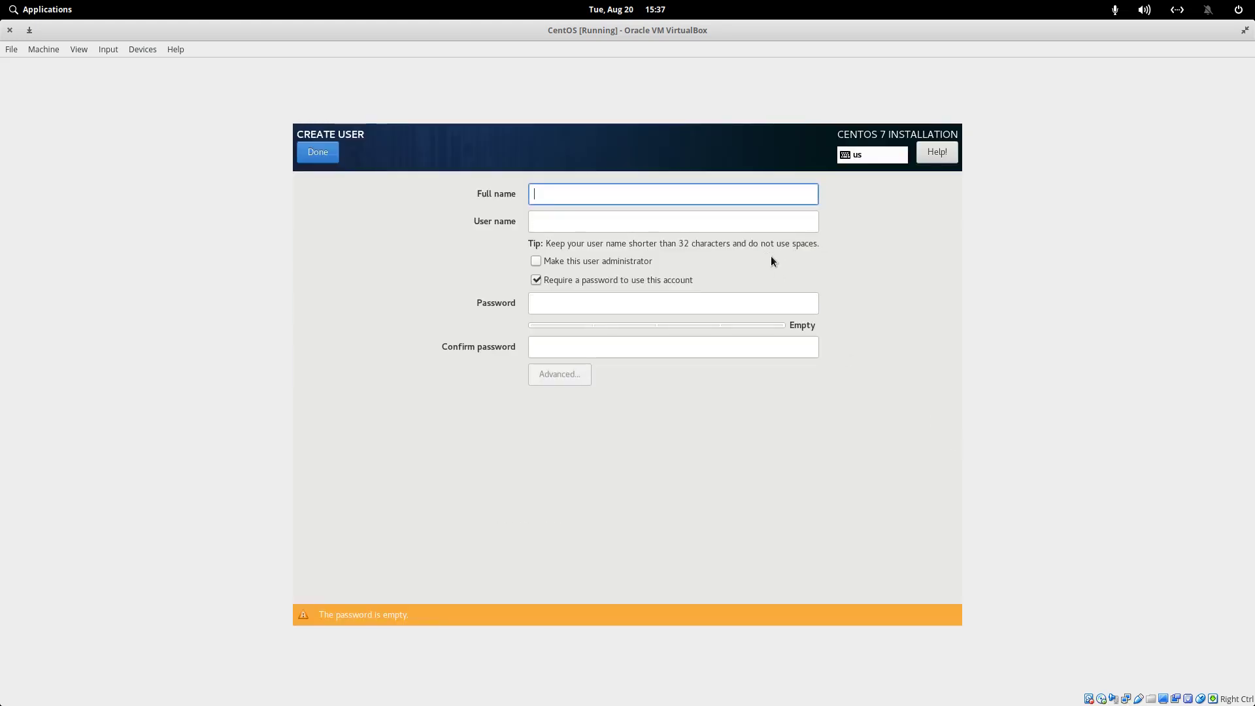
pyautogui.write('Tiens')
pyautogui.press('Tab')
pyautogui.press('Tab')
pyautogui.press('Tab')
pyautogui.press('Tab')
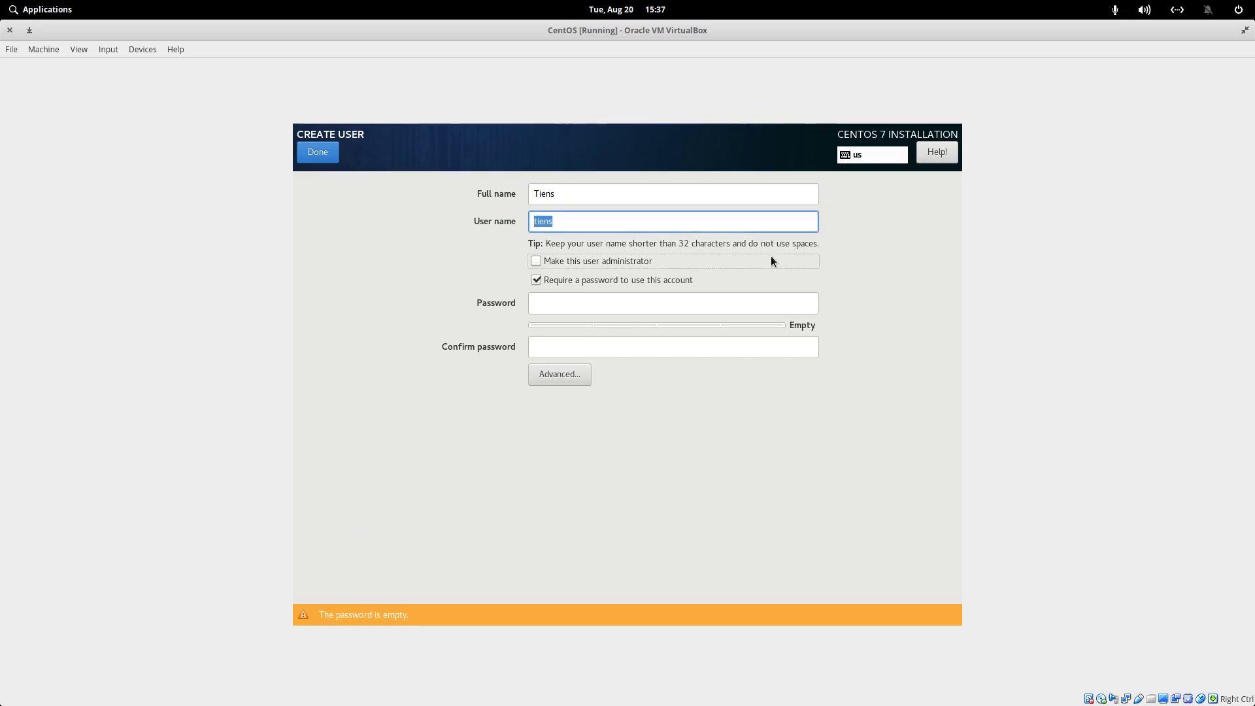
pyautogui.write('******')
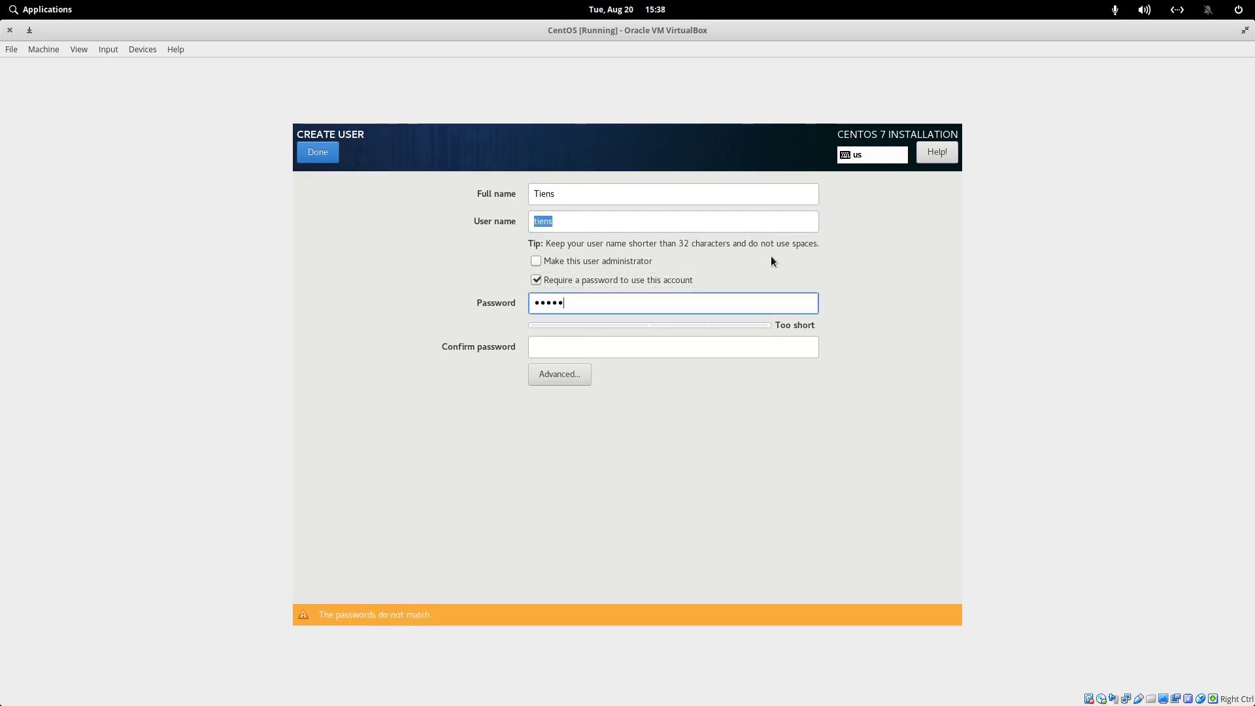
pyautogui.press('Tab')
pyautogui.write('******')
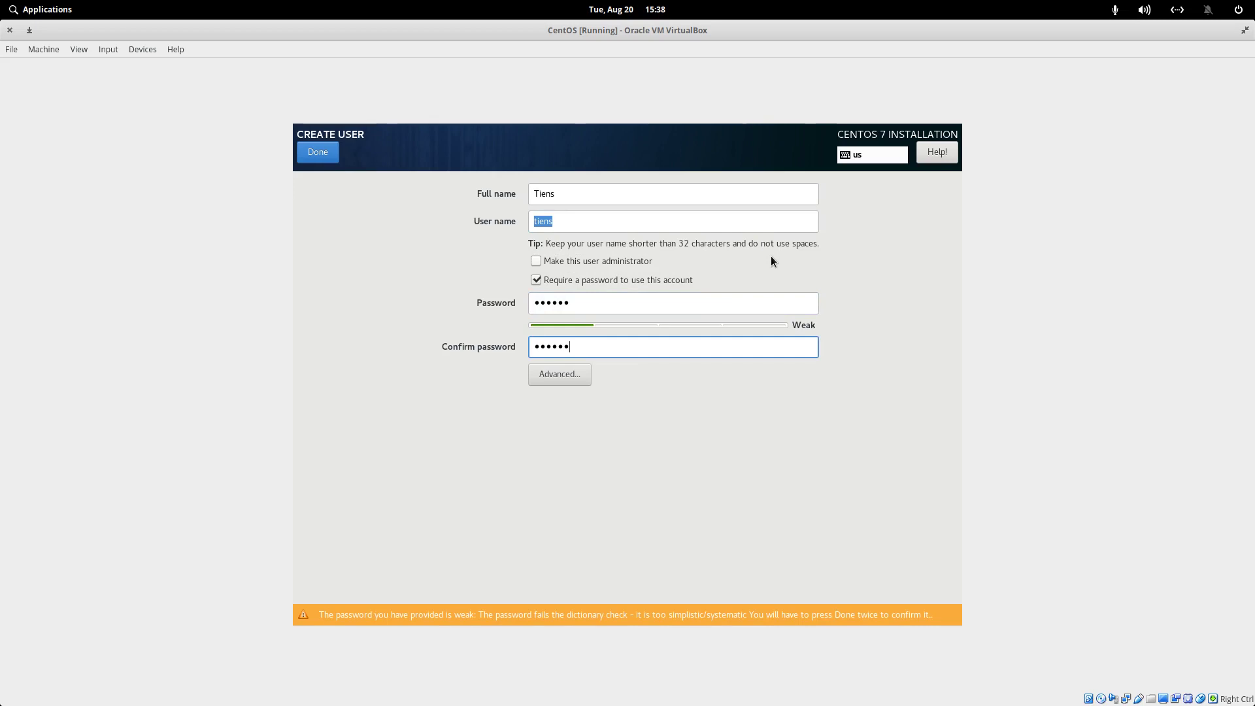
pyautogui.click(318, 159)
# Accept the weak user password so the CentOS installation can run to completion
pyautogui.click(319, 159)
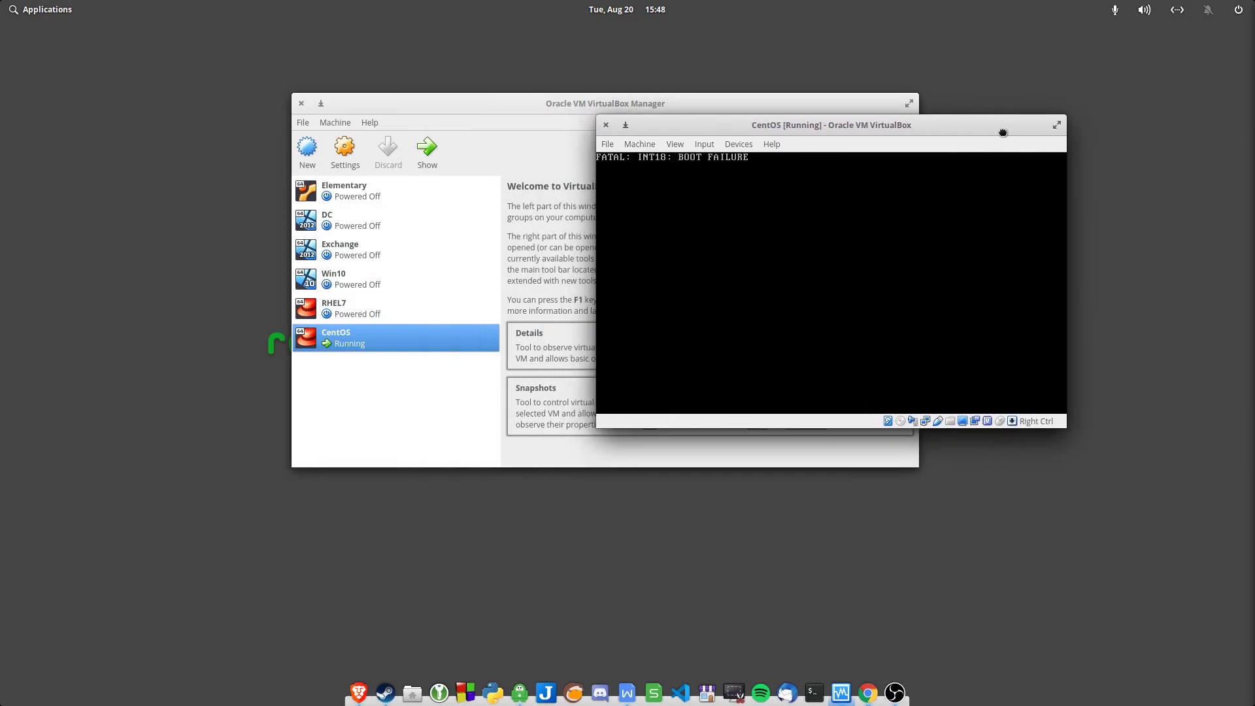
# Open the CentOS machine's settings, then power off the running VM through File > Close
pyautogui.rightClick(417, 345)
pyautogui.click(467, 362)
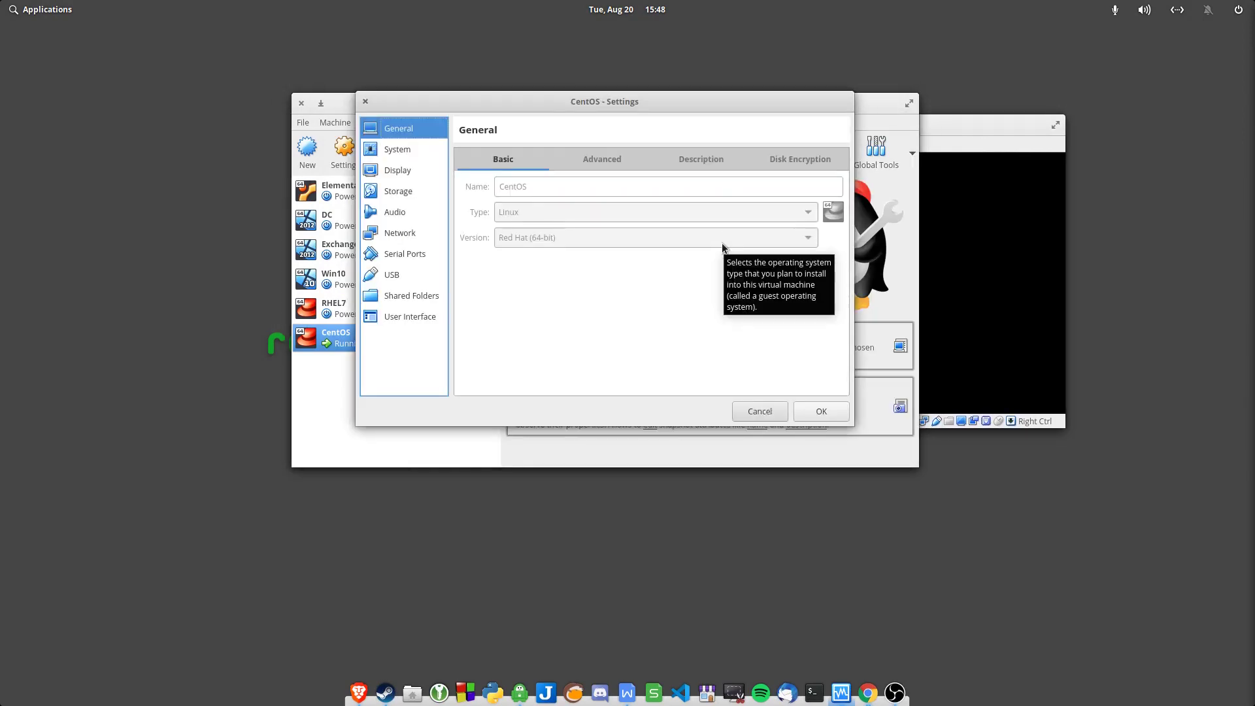
pyautogui.click(973, 128)
pyautogui.click(604, 144)
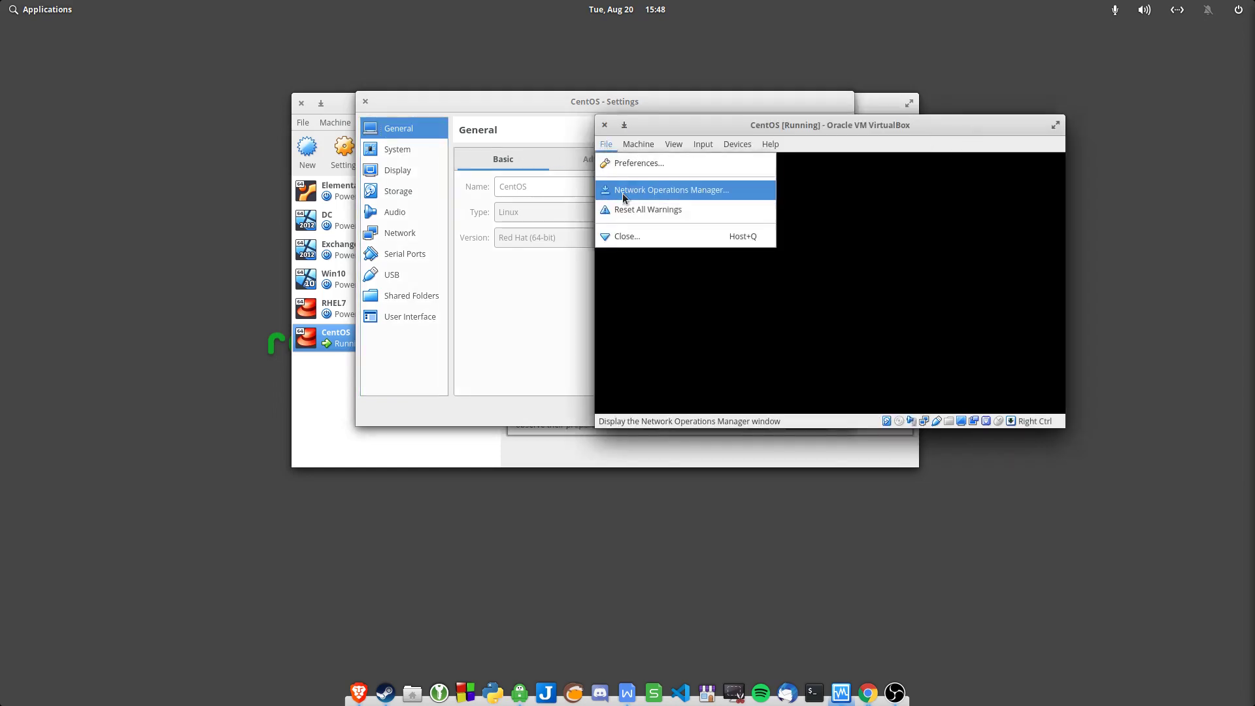
pyautogui.click(639, 234)
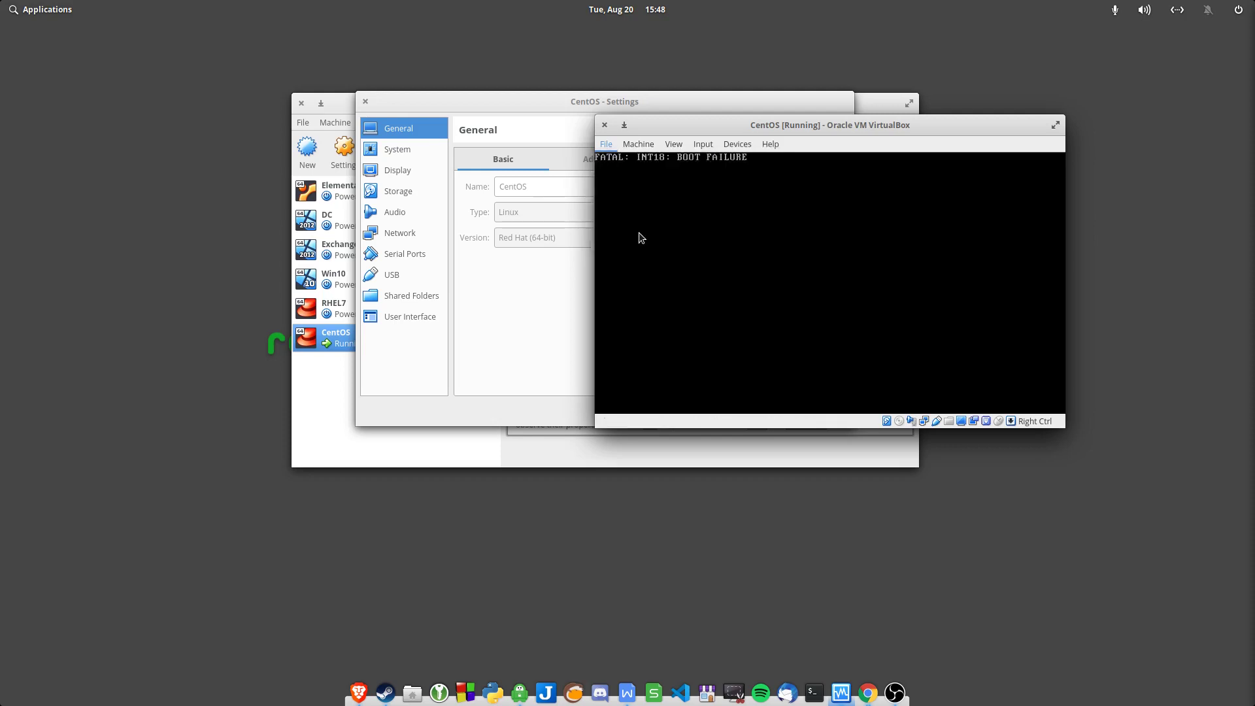
pyautogui.click(903, 298)
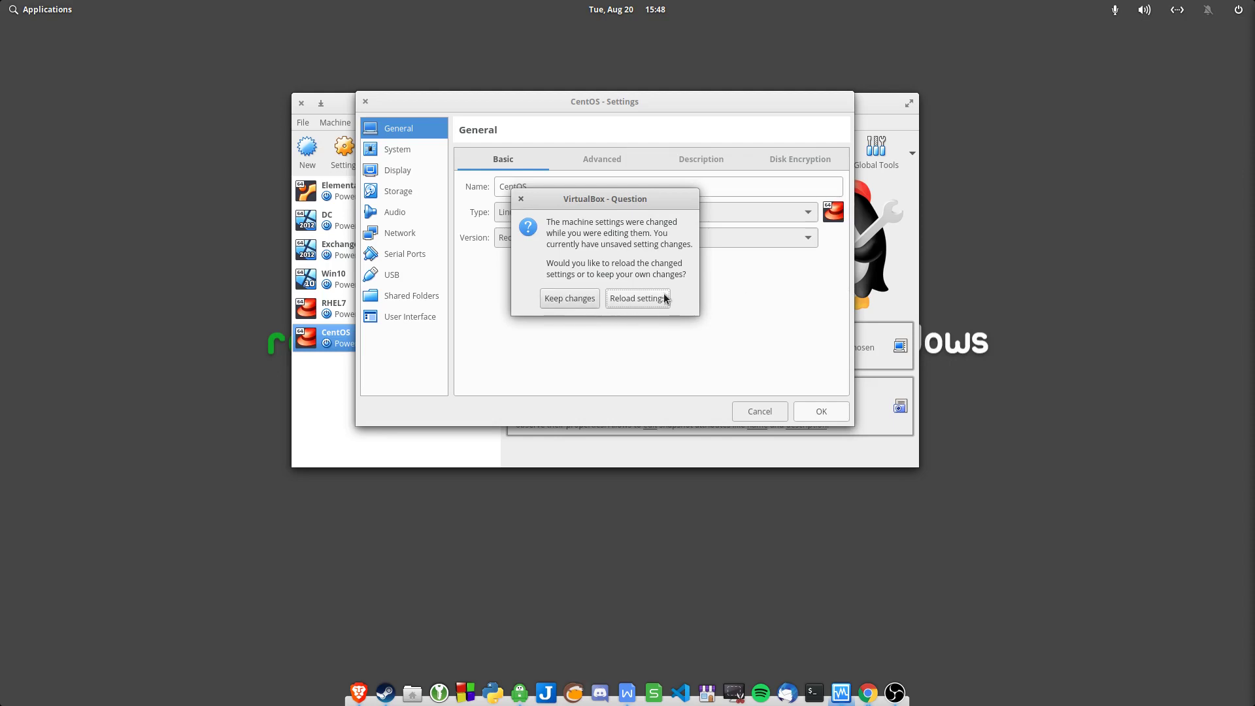
# Reload settings, remove the NewVirtualDisk1.vhd attachment under Storage, save, and start the CentOS VM
pyautogui.click(630, 301)
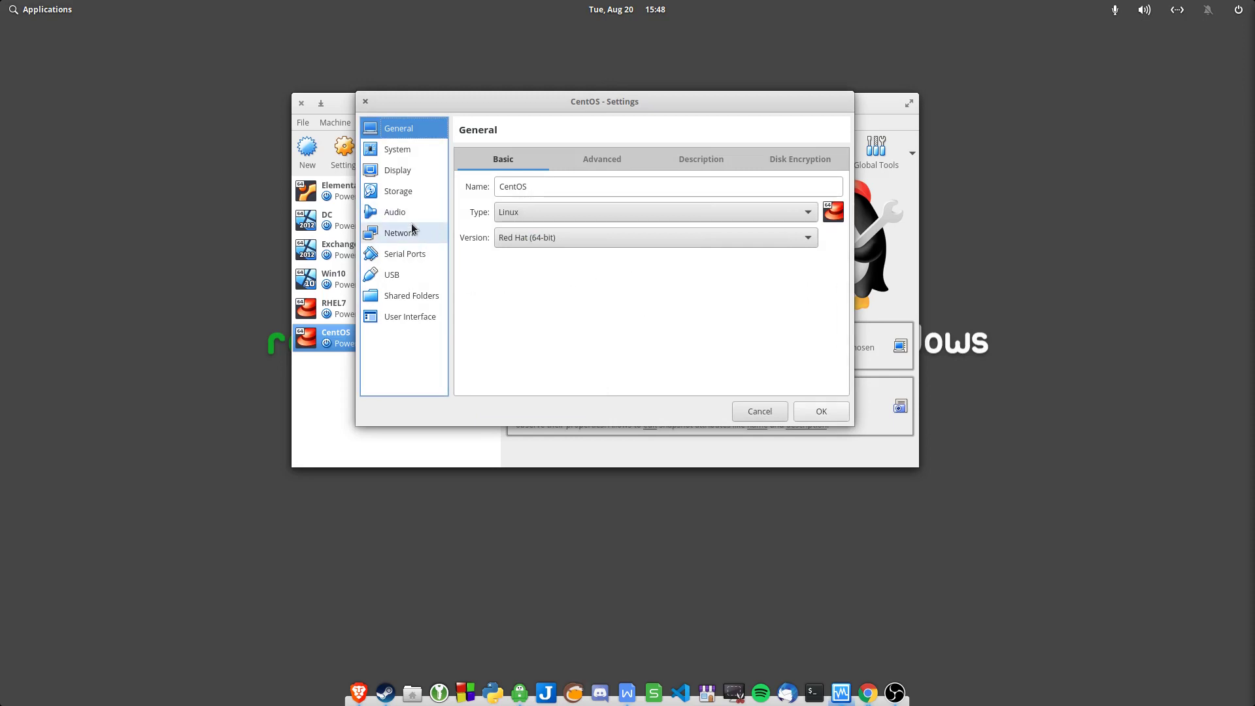
pyautogui.click(410, 193)
pyautogui.click(534, 188)
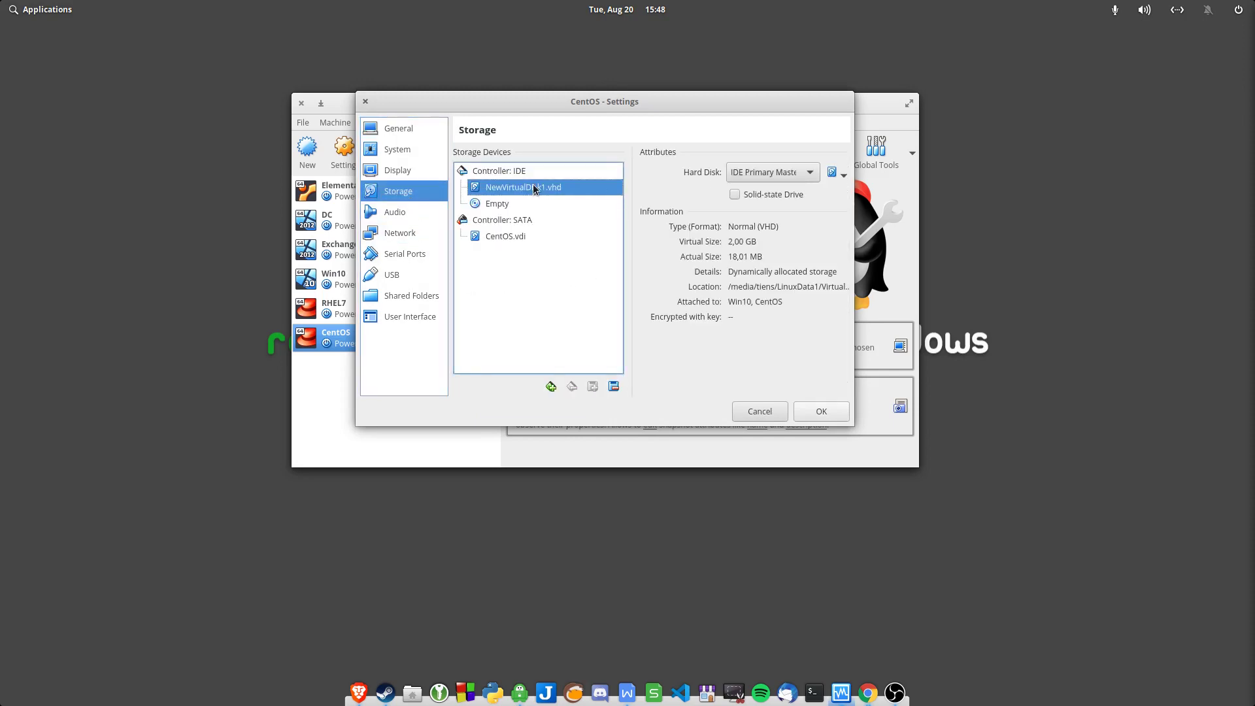
pyautogui.rightClick(533, 188)
pyautogui.click(565, 199)
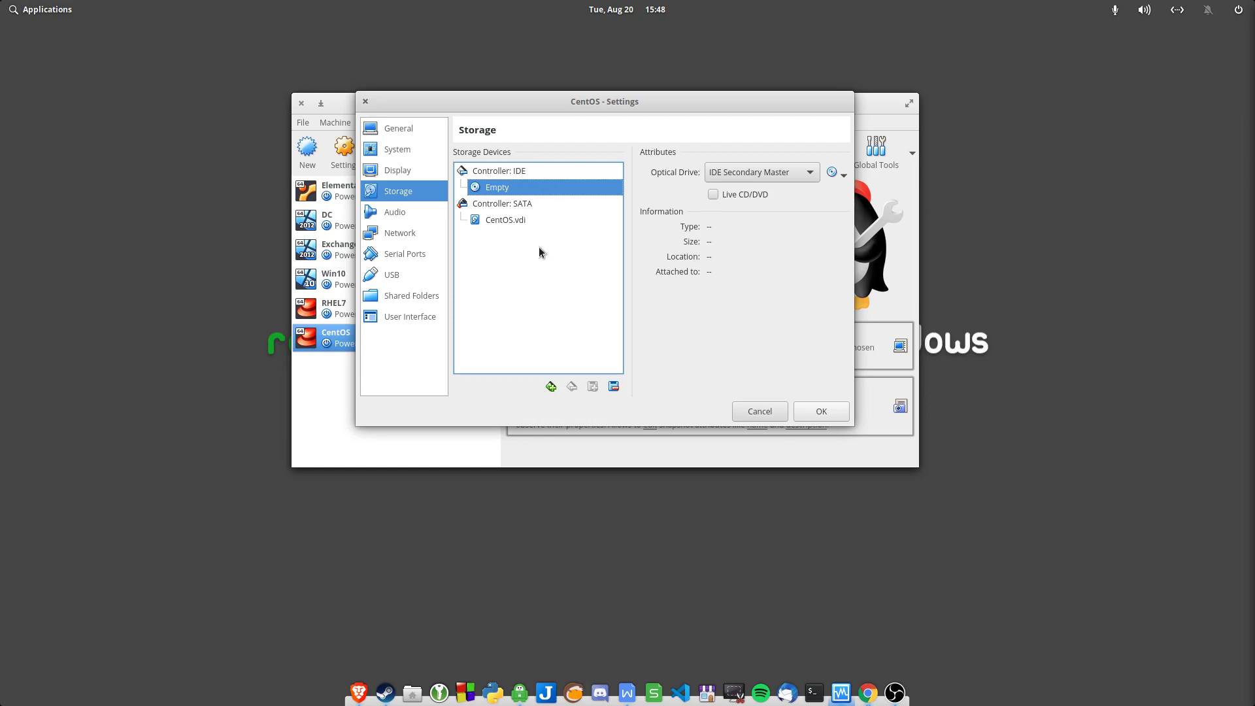
pyautogui.click(821, 411)
pyautogui.click(425, 154)
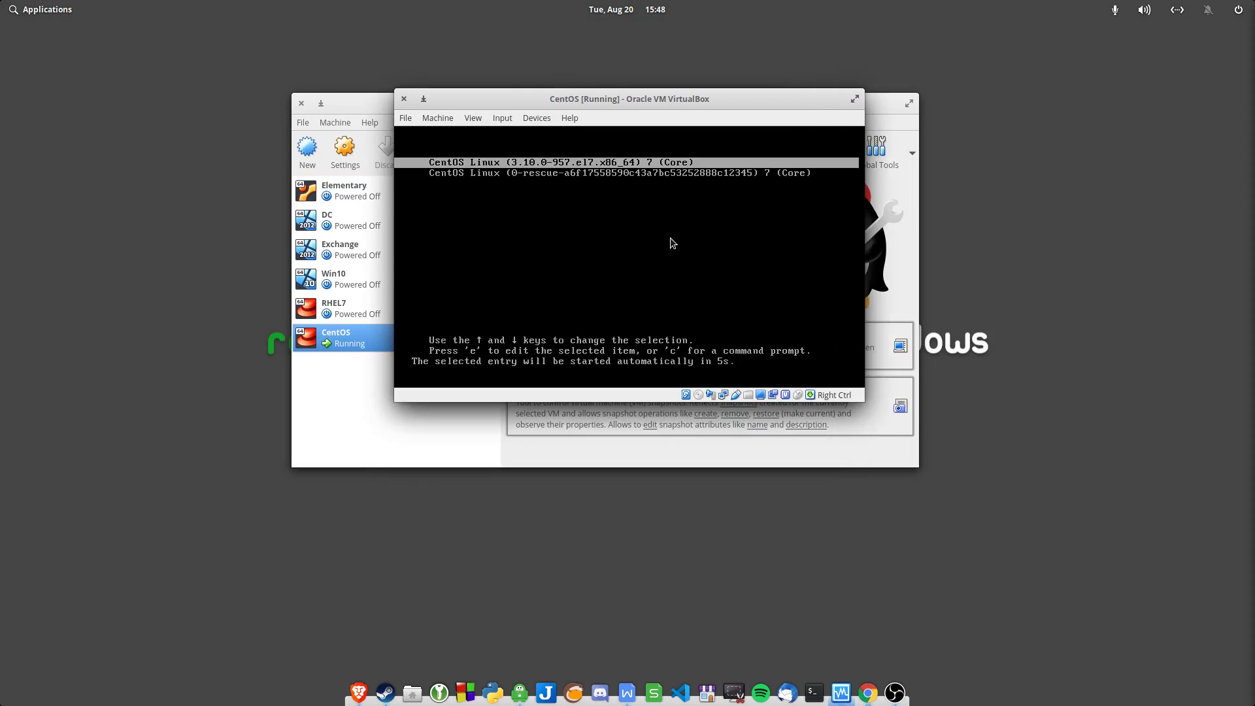
# Boot the default CentOS GRUB entry and dismiss the mouse integration notice
pyautogui.press('Return')
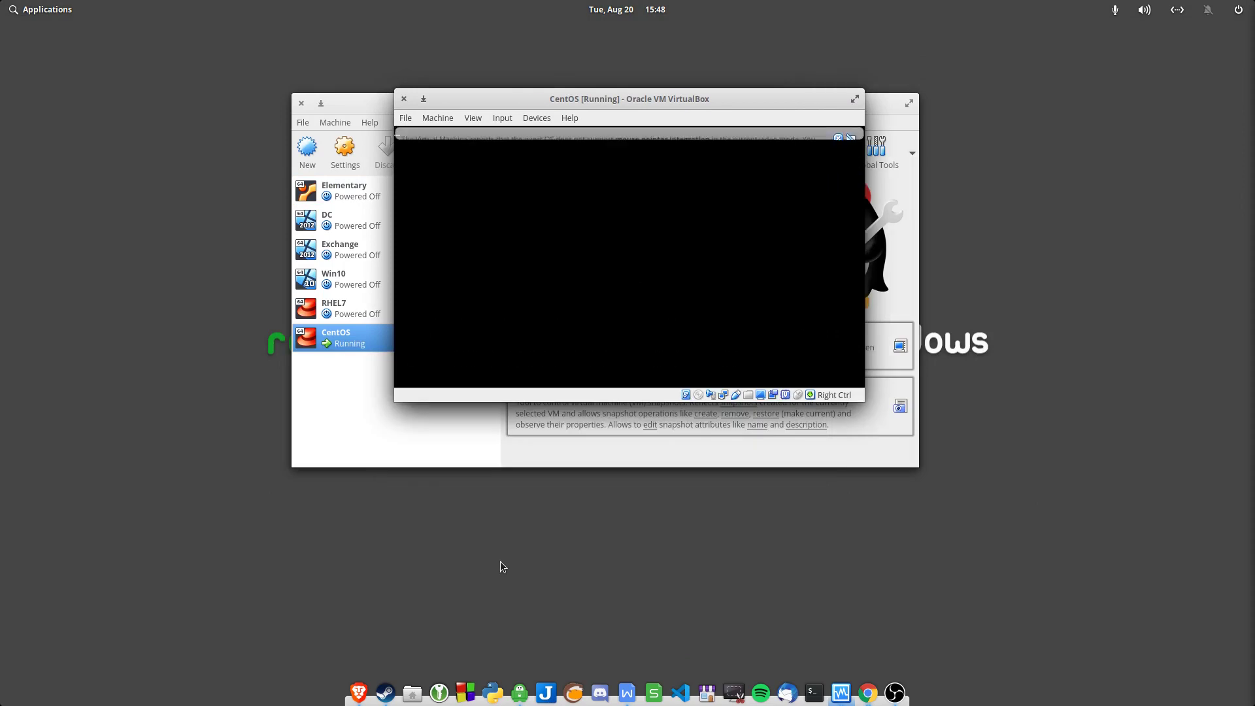
pyautogui.click(838, 139)
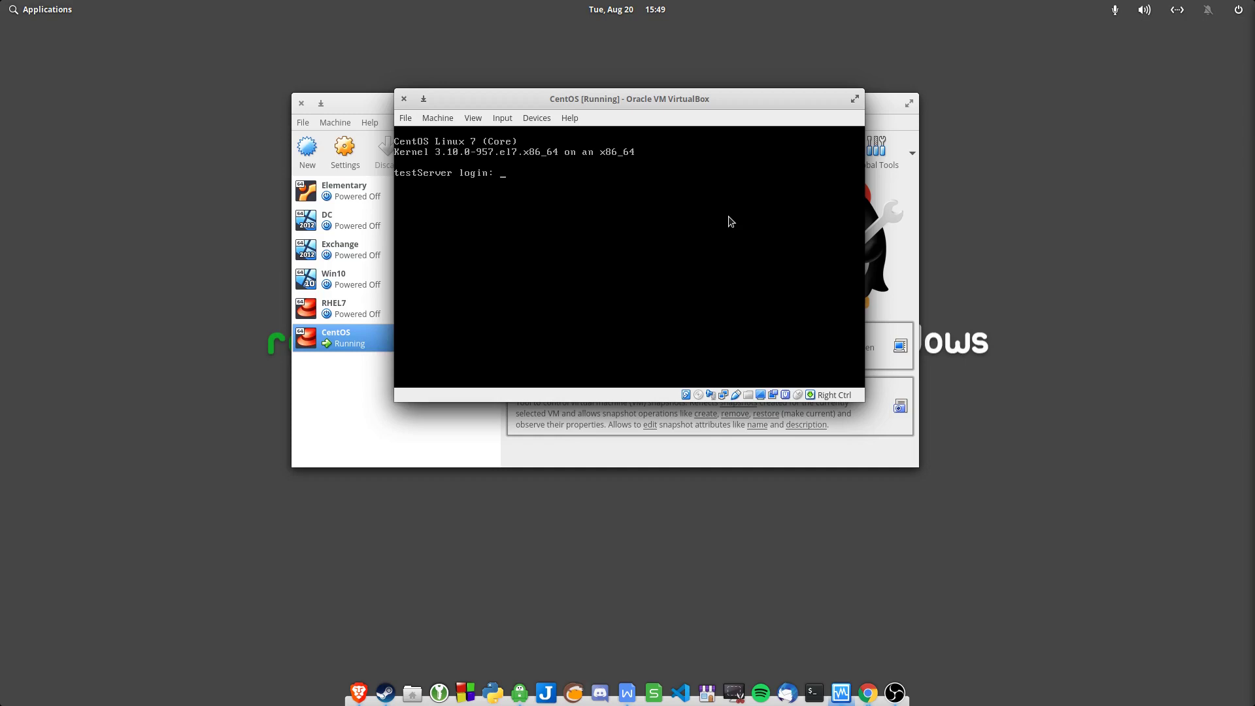
pyautogui.write('tiens')
pyautogui.press('Return')
pyautogui.press('Return')
pyautogui.write('sudo yum update')
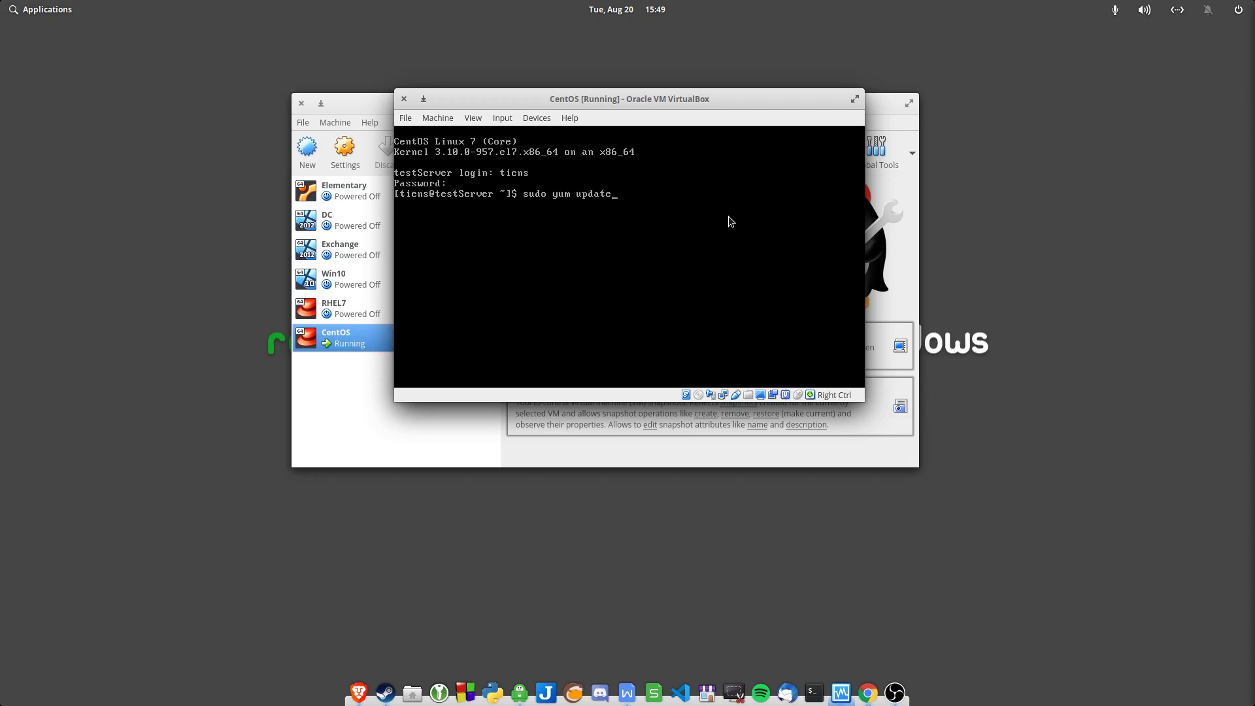
pyautogui.press('Return')
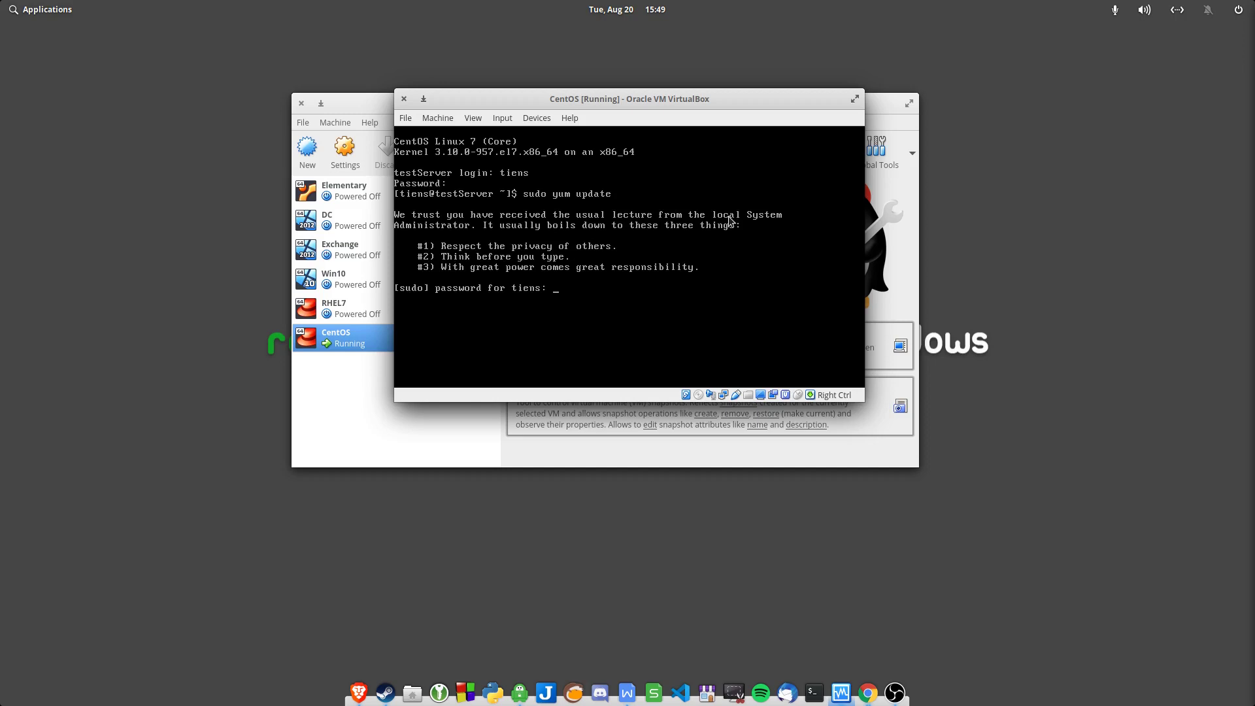
pyautogui.press('Return')
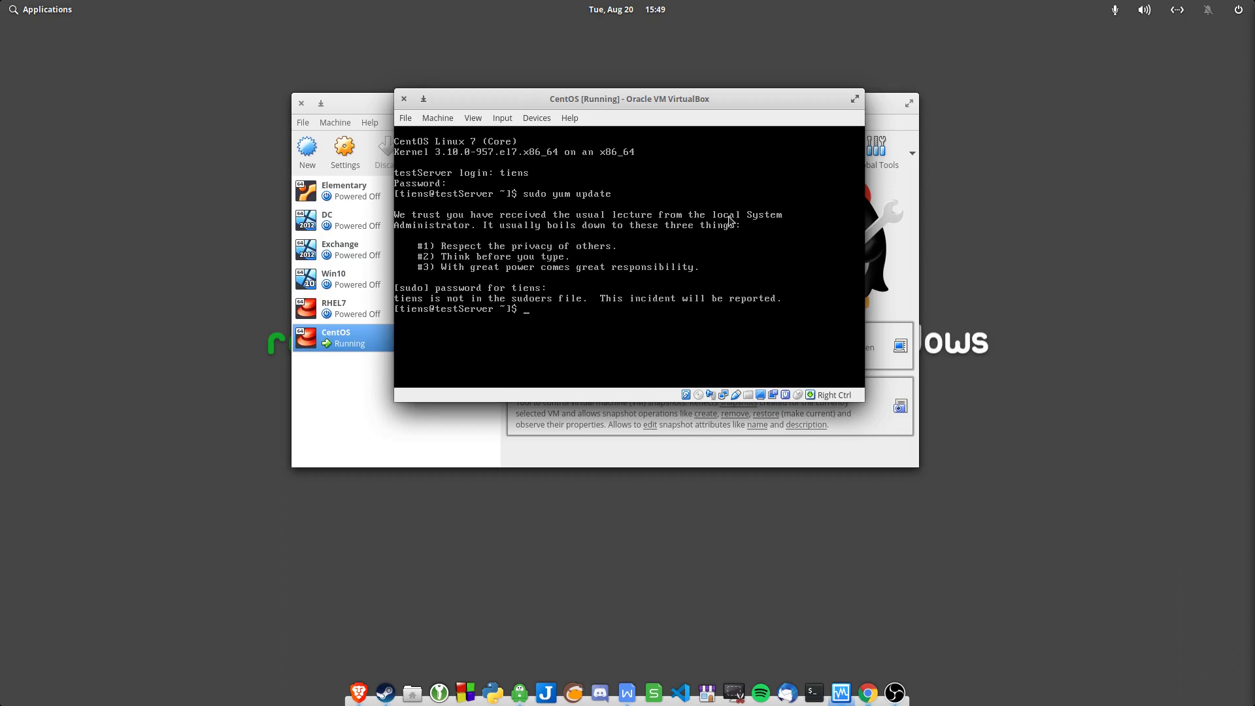
pyautogui.write('exiut')
pyautogui.press('Return')
pyautogui.write('exit')
pyautogui.press('Return')
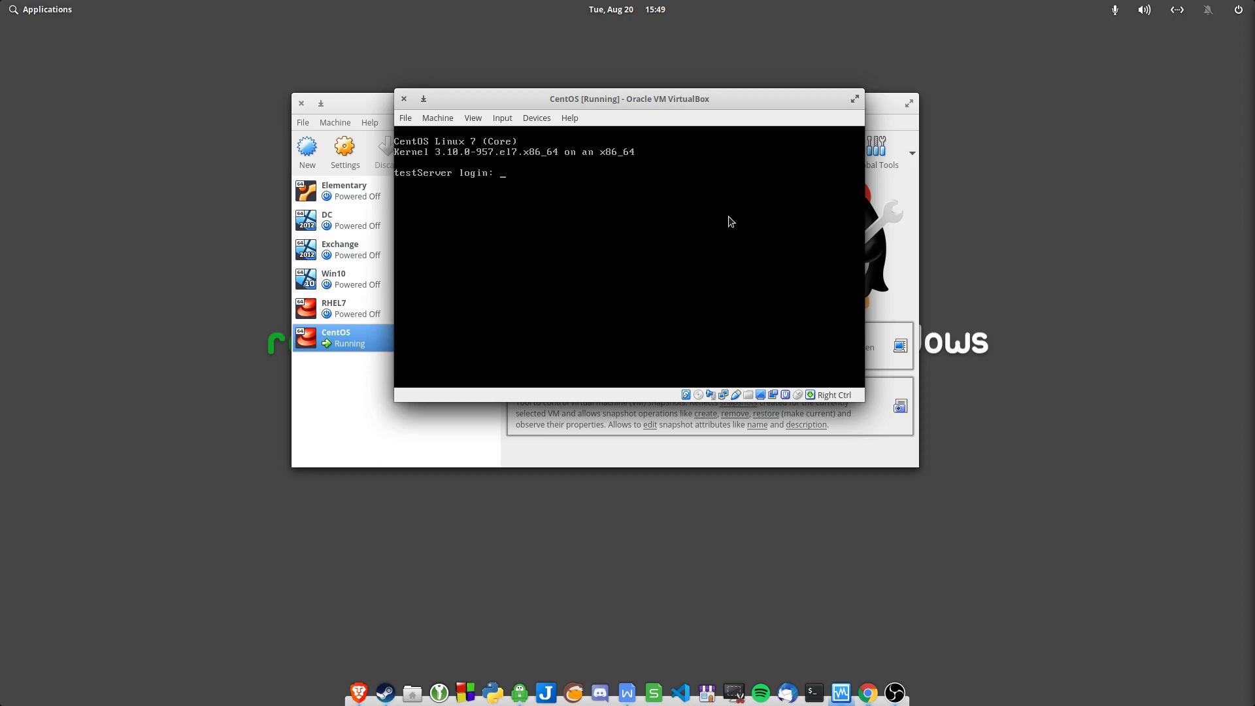
# Log in to the console as root with its password and run ls -a
pyautogui.write('roo')
pyautogui.write('t')
pyautogui.press('Return')
pyautogui.press('Return')
pyautogui.write('ls -a')
pyautogui.press('Return')
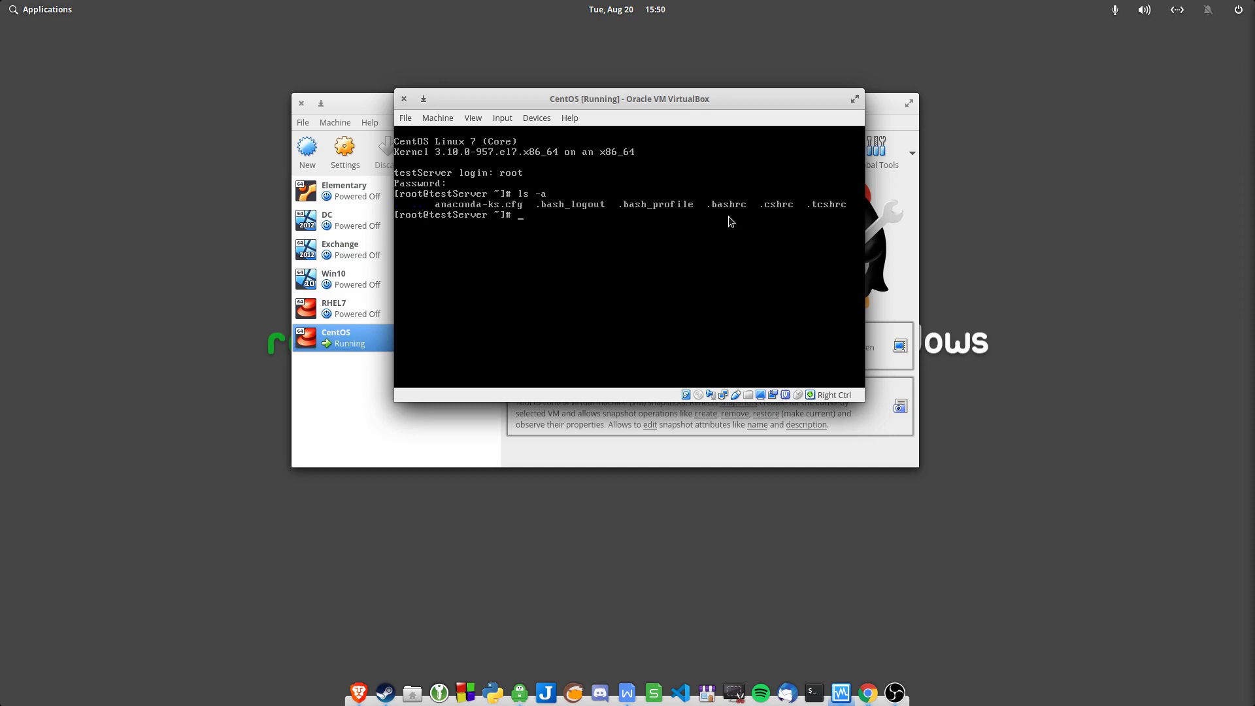
# Run yum update, approve the 71 upgrades with y, and import the CentOS 7 GPG key
pyautogui.write('yum update')
pyautogui.press('Return')
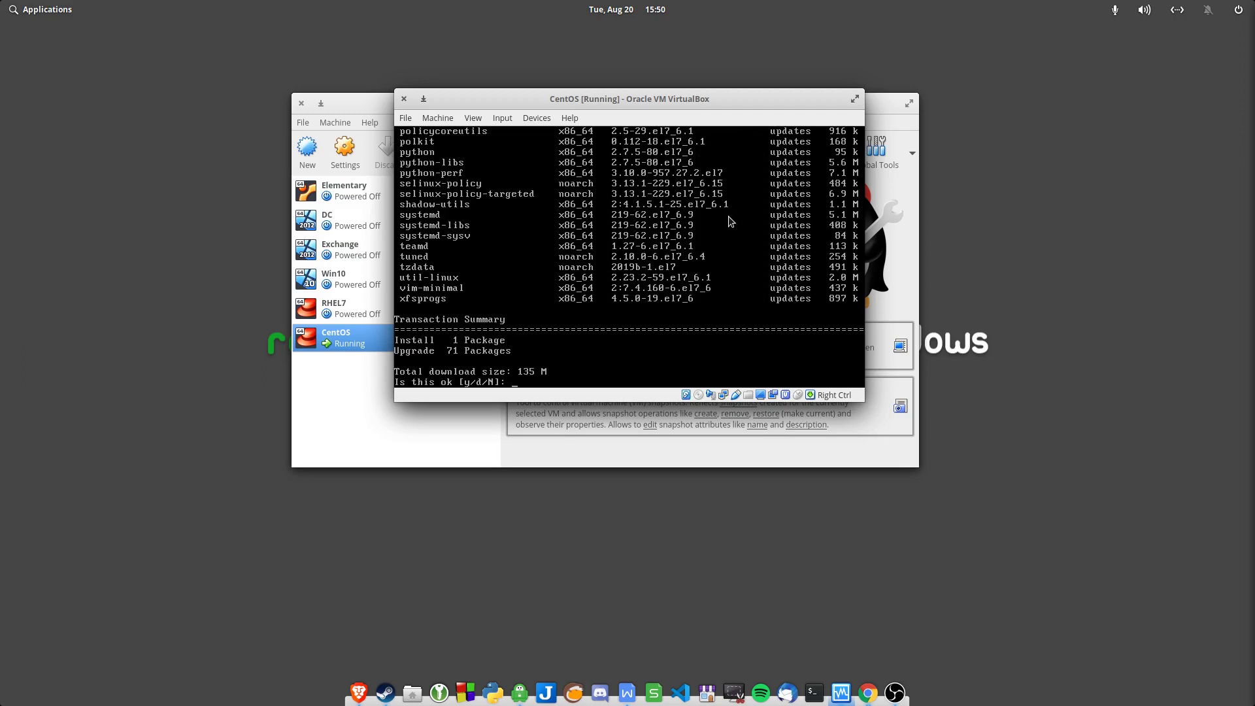
pyautogui.write('y')
pyautogui.press('Return')
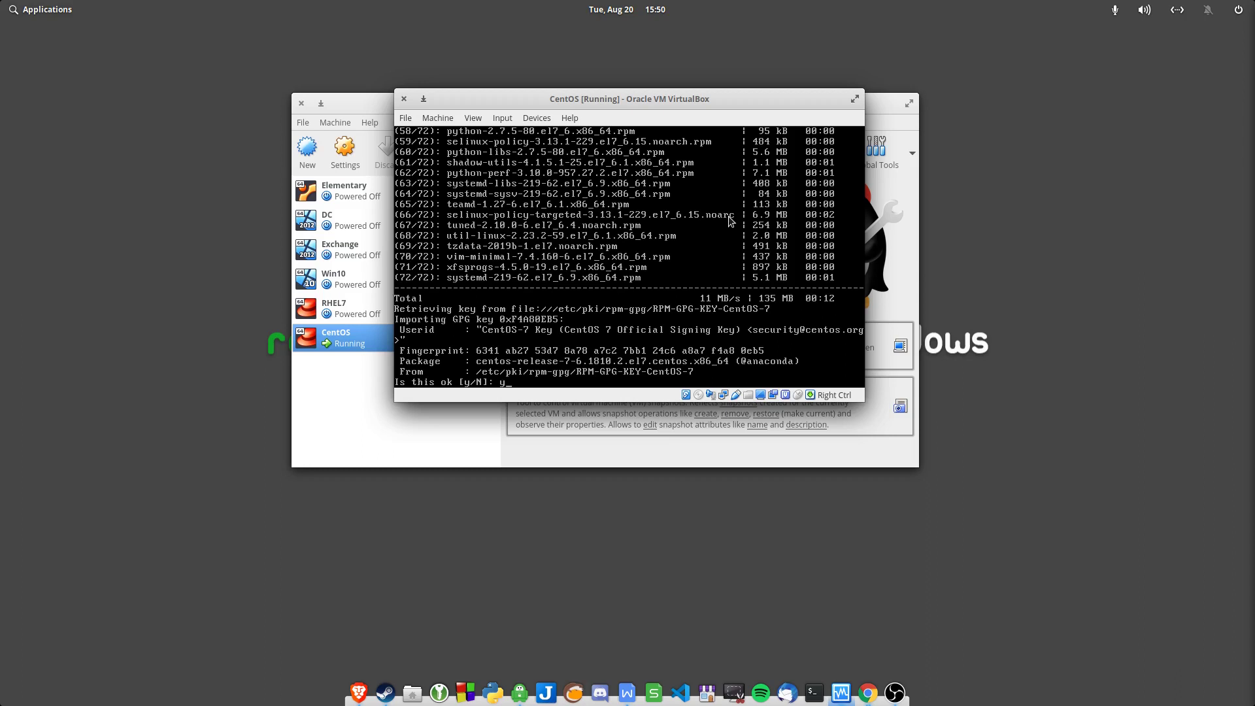
pyautogui.press('Return')
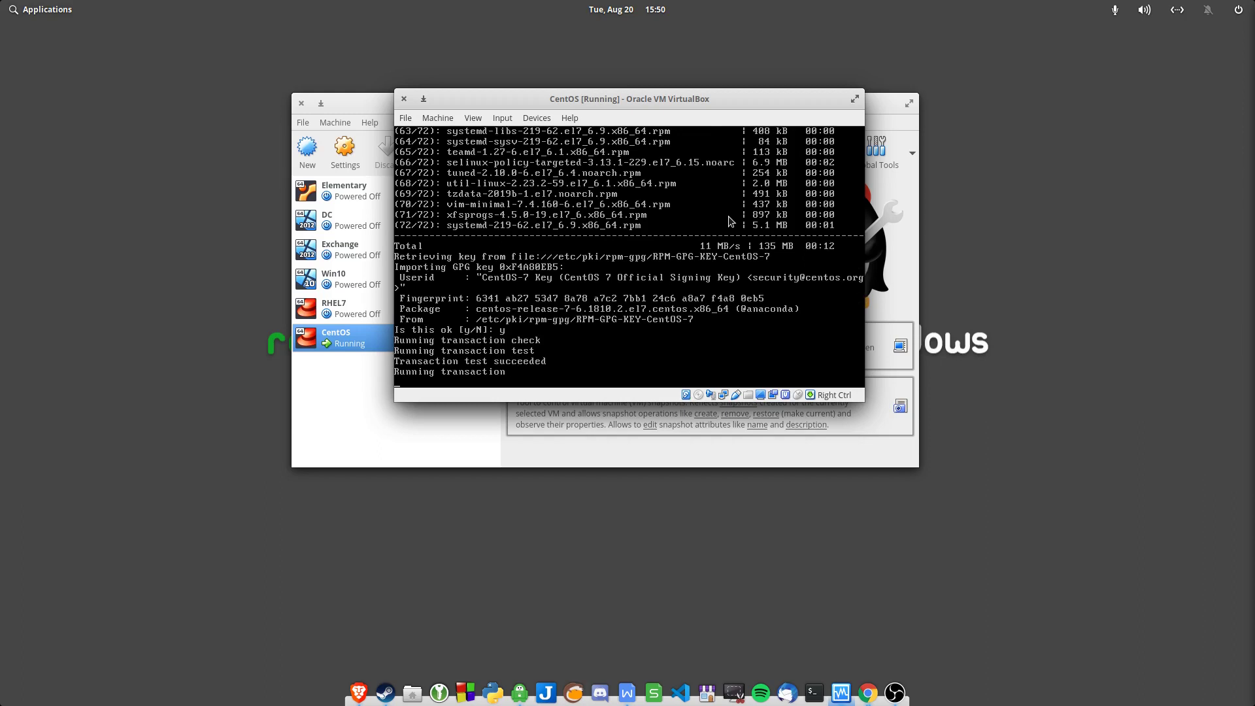